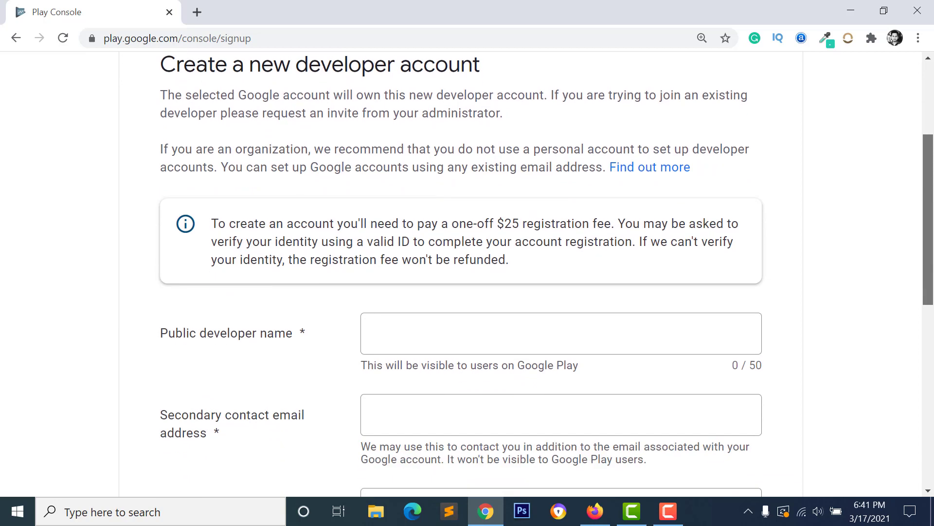
Step: Browse down the Global Visa Cards home page and open the VIRTUAL VISA CARD category tile
{"action": "scroll", "coordinate": [932, 227], "scroll_direction": "up", "scroll_amount": 1}
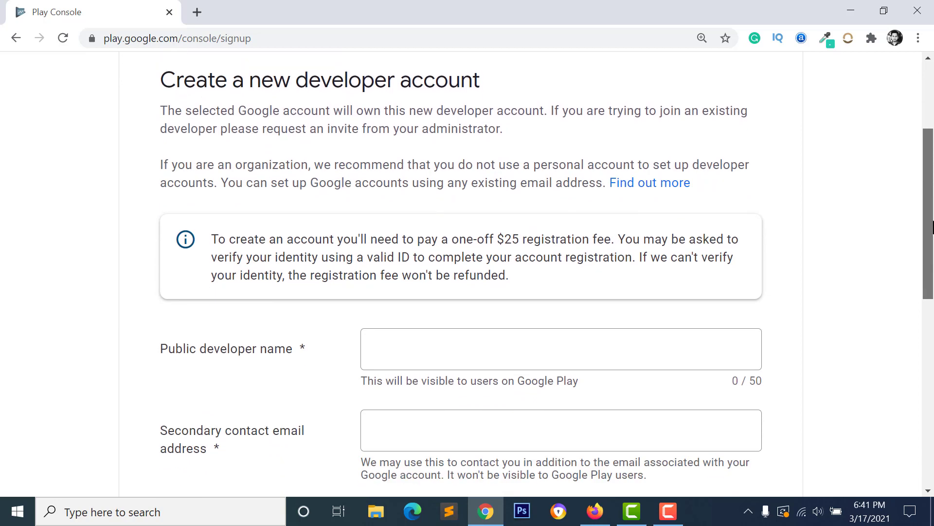
{"action": "scroll", "coordinate": [932, 226], "scroll_direction": "down", "scroll_amount": 4}
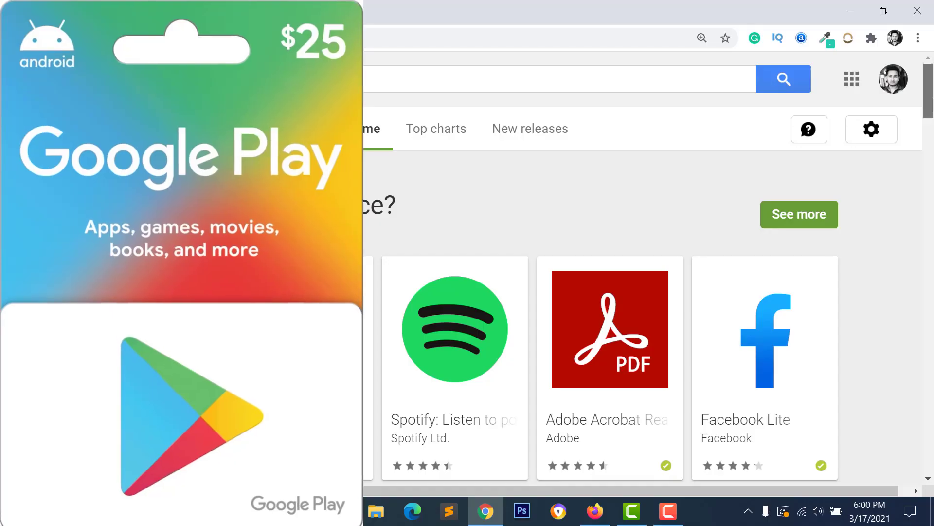
{"action": "scroll", "coordinate": [932, 103], "scroll_direction": "down", "scroll_amount": 4}
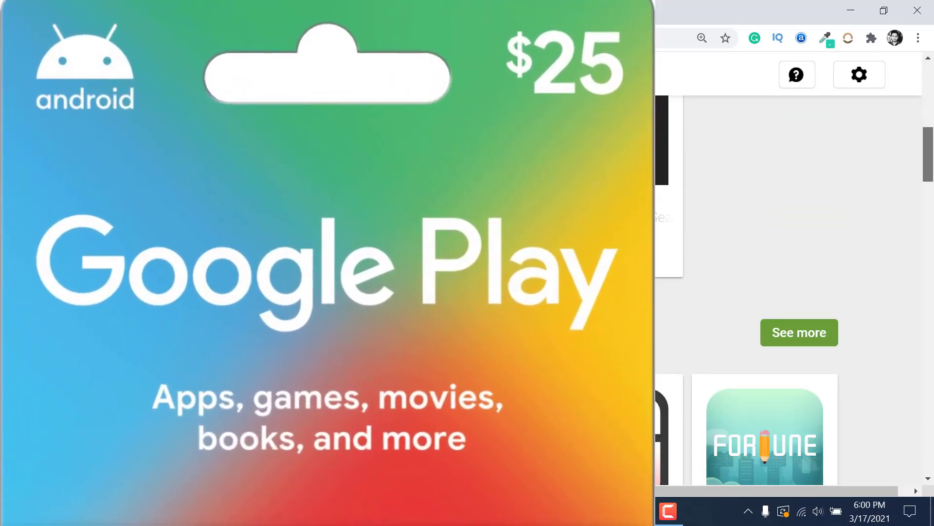
{"action": "scroll", "coordinate": [932, 232], "scroll_direction": "down", "scroll_amount": 3}
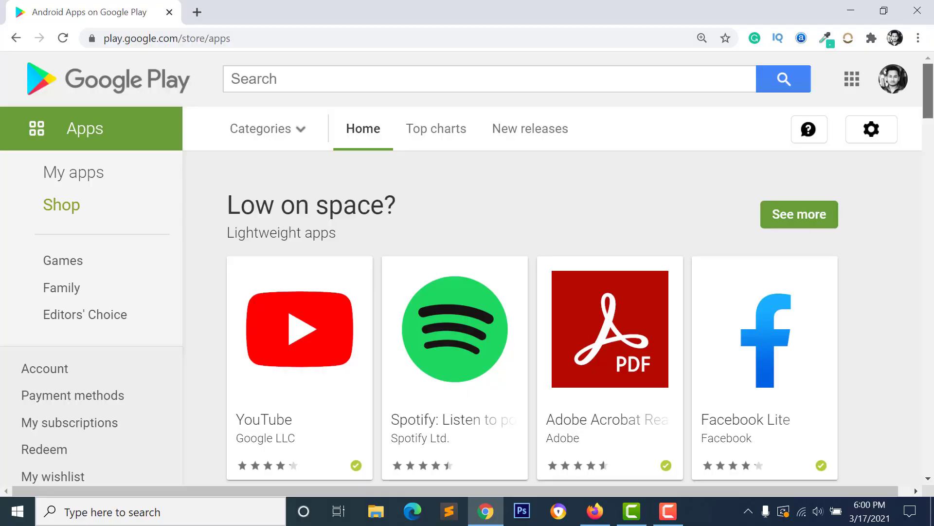
{"action": "scroll", "coordinate": [552, 270], "scroll_direction": "down", "scroll_amount": 5}
{"action": "scroll", "coordinate": [933, 228], "scroll_direction": "down", "scroll_amount": 15}
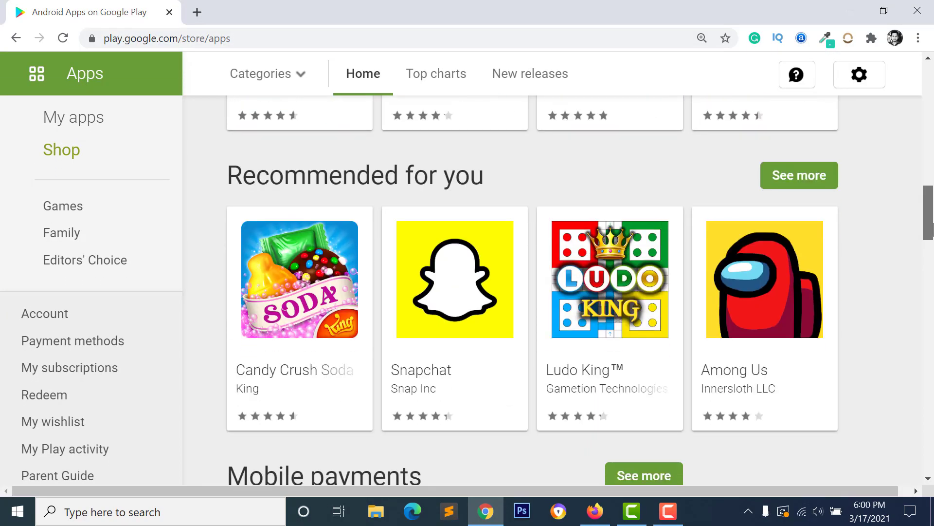
{"action": "left_click_drag", "start_coordinate": [933, 228], "coordinate": [933, 289]}
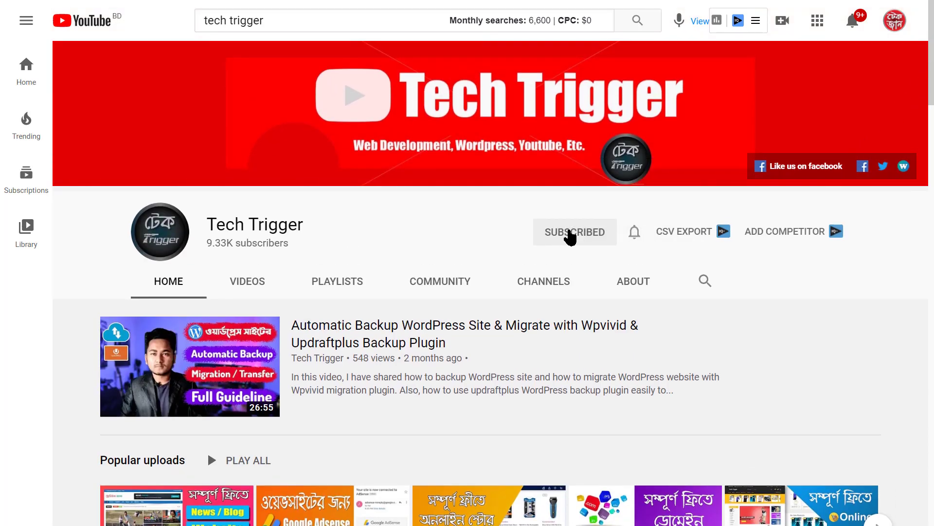
{"action": "scroll", "coordinate": [861, 346], "scroll_direction": "down", "scroll_amount": 3}
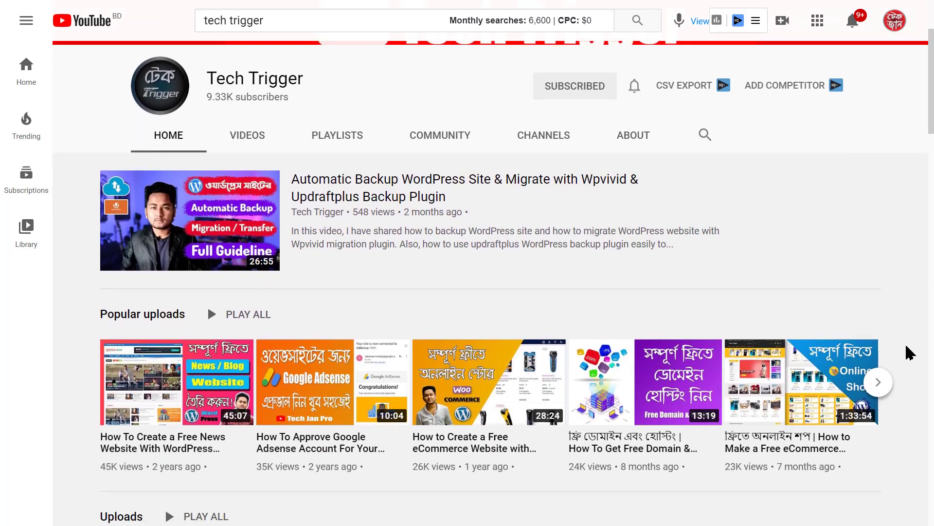
{"action": "mouse_move", "coordinate": [687, 426]}
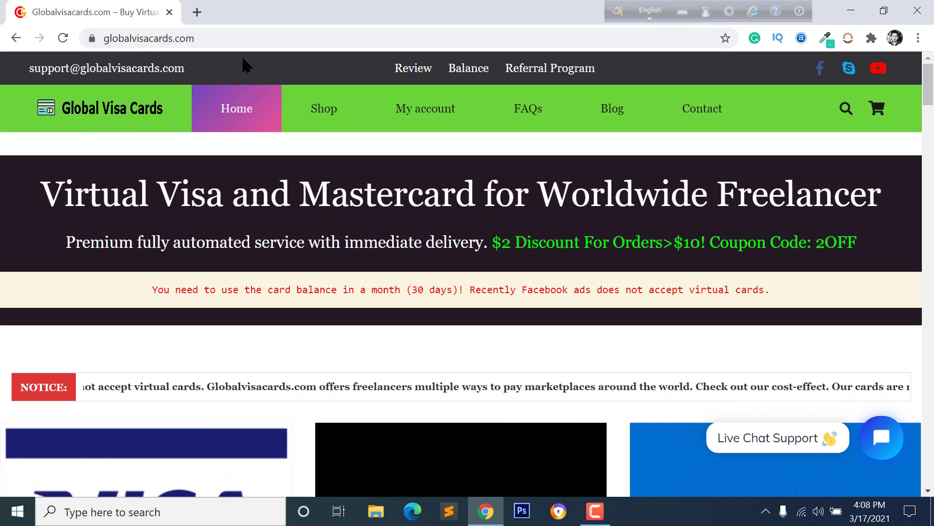
{"action": "scroll", "coordinate": [566, 311], "scroll_direction": "down", "scroll_amount": 13}
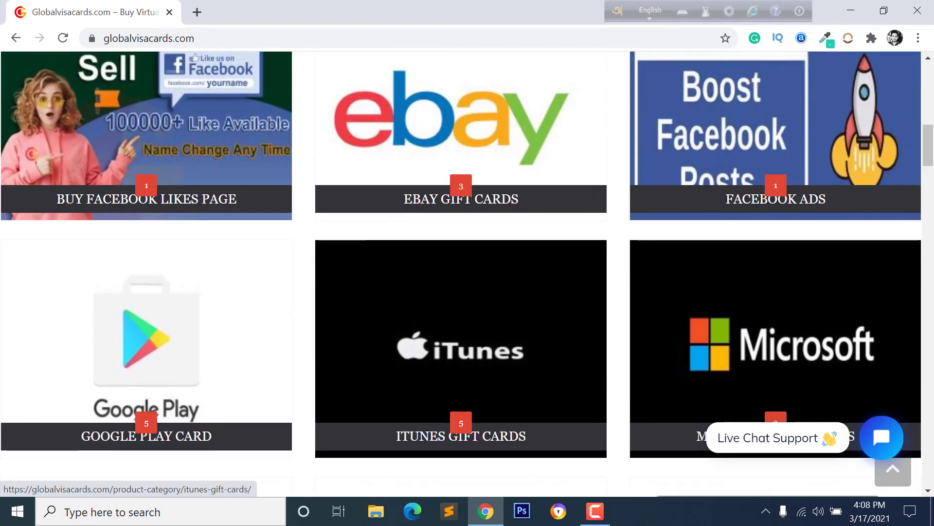
{"action": "scroll", "coordinate": [59, 286], "scroll_direction": "down", "scroll_amount": 1}
{"action": "scroll", "coordinate": [752, 406], "scroll_direction": "up", "scroll_amount": 5}
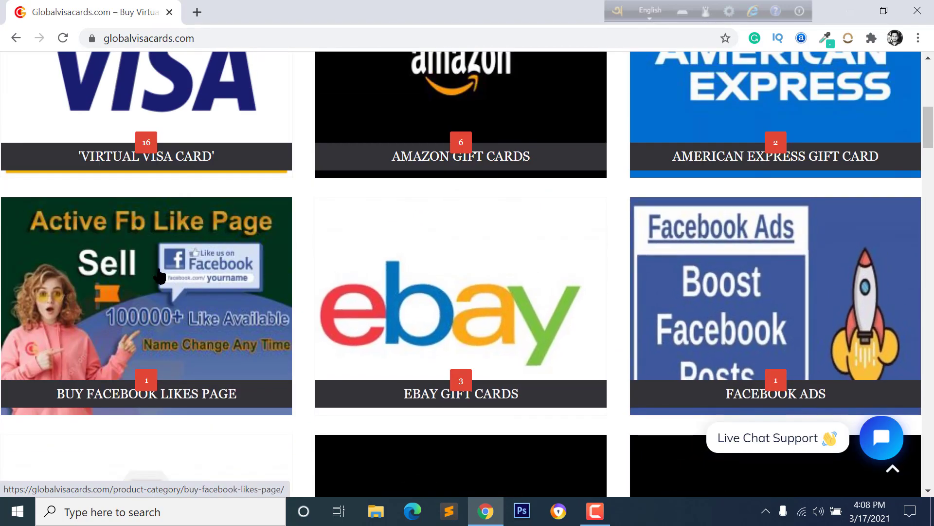
{"action": "scroll", "coordinate": [183, 187], "scroll_direction": "up", "scroll_amount": 2}
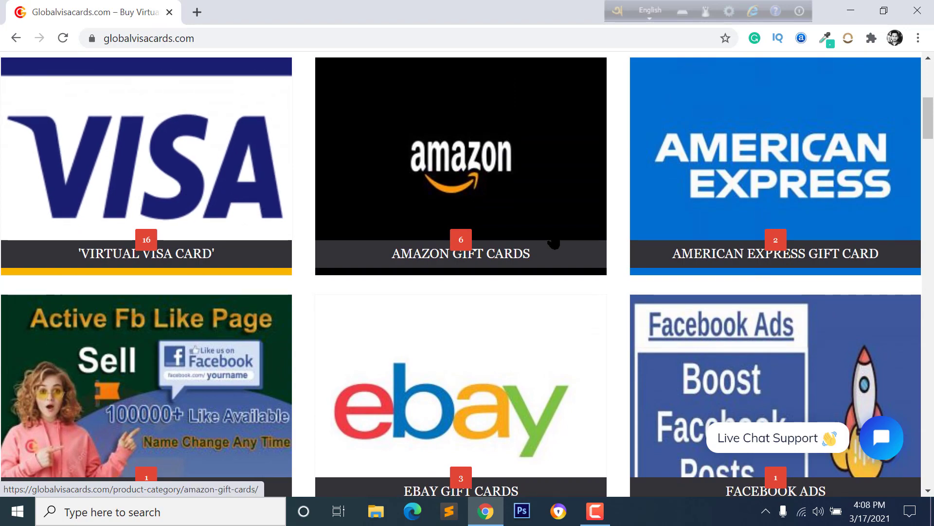
{"action": "scroll", "coordinate": [757, 277], "scroll_direction": "up", "scroll_amount": 2}
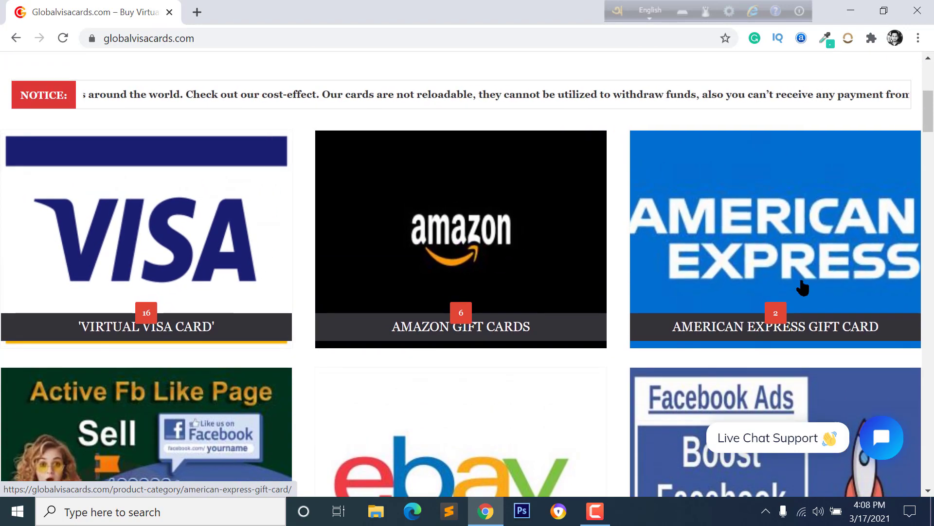
{"action": "scroll", "coordinate": [798, 282], "scroll_direction": "up", "scroll_amount": 3}
{"action": "scroll", "coordinate": [200, 217], "scroll_direction": "up", "scroll_amount": 4}
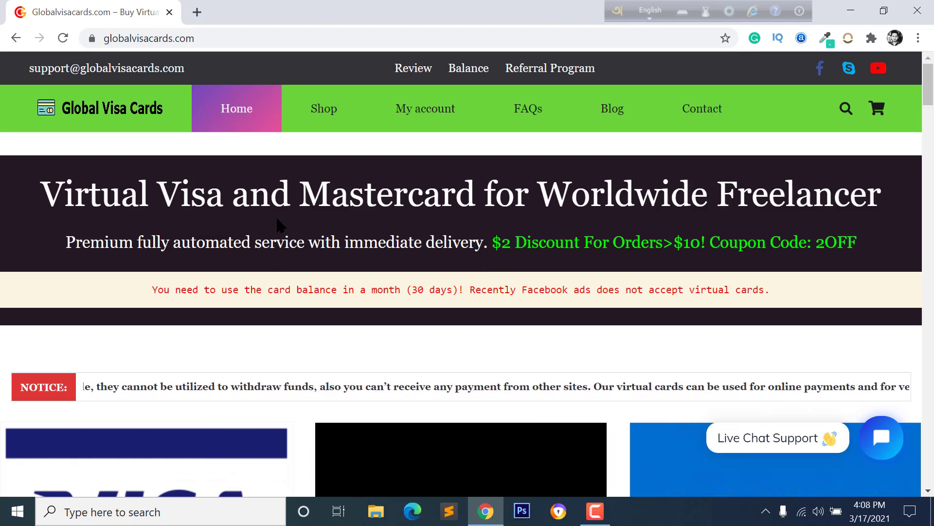
{"action": "scroll", "coordinate": [280, 225], "scroll_direction": "down", "scroll_amount": 6}
{"action": "scroll", "coordinate": [146, 260], "scroll_direction": "up", "scroll_amount": 6}
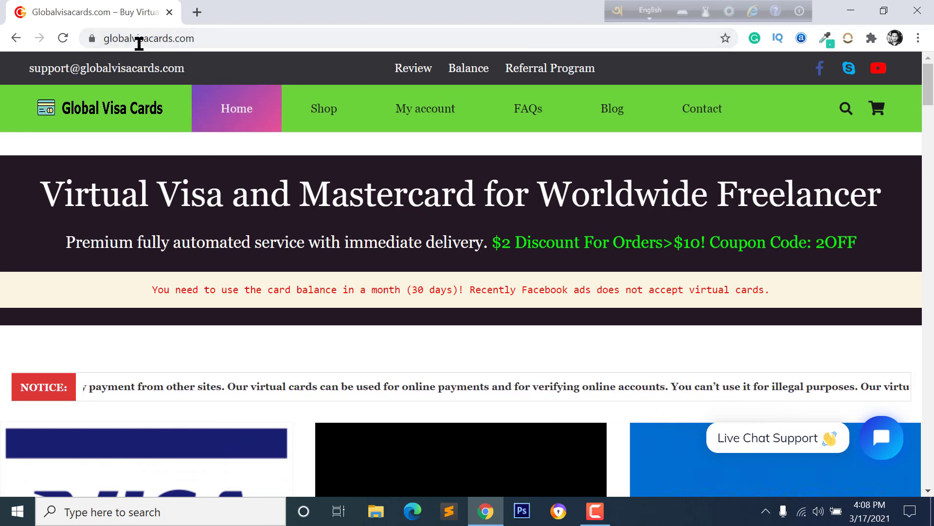
{"action": "scroll", "coordinate": [156, 263], "scroll_direction": "down", "scroll_amount": 6}
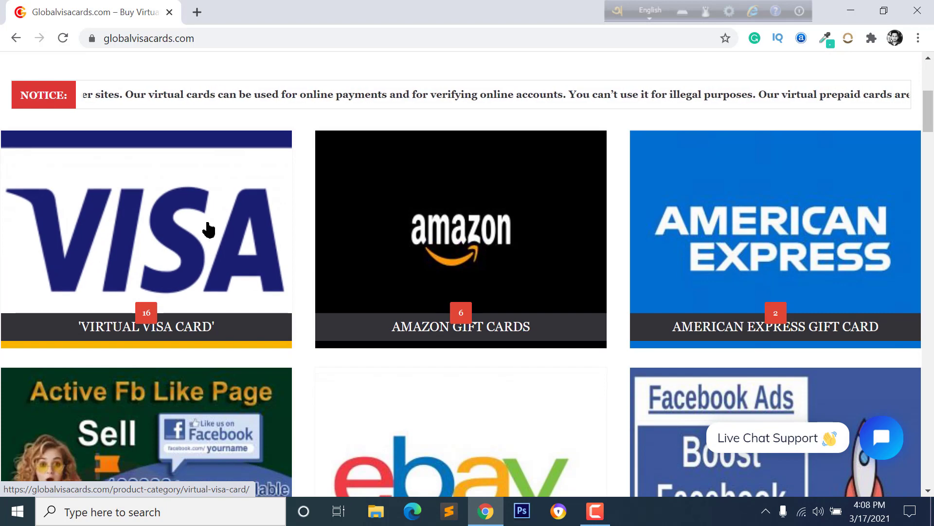
{"action": "left_click", "coordinate": [185, 255]}
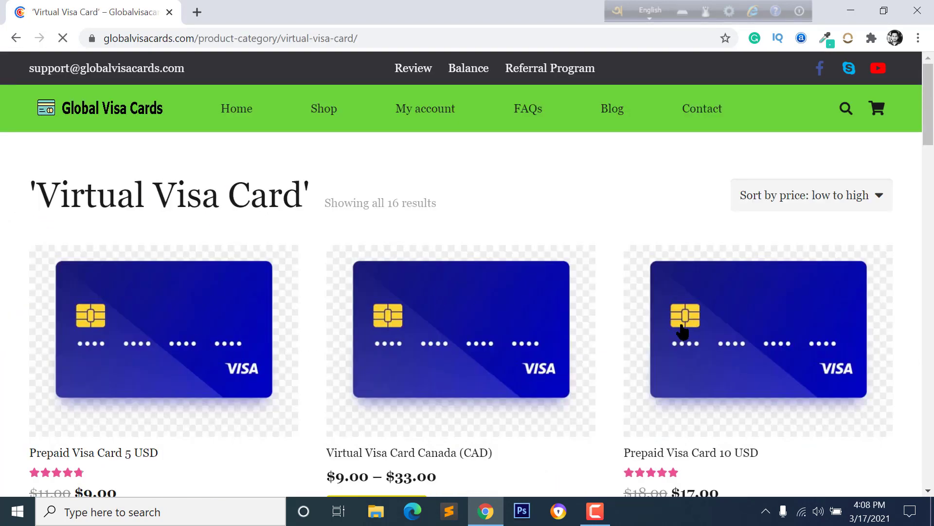
Step: Add the $40.00 Google Play Console Account 25 USD Virtual Visa Card to the cart and view the cart
{"action": "scroll", "coordinate": [98, 423], "scroll_direction": "down", "scroll_amount": 2}
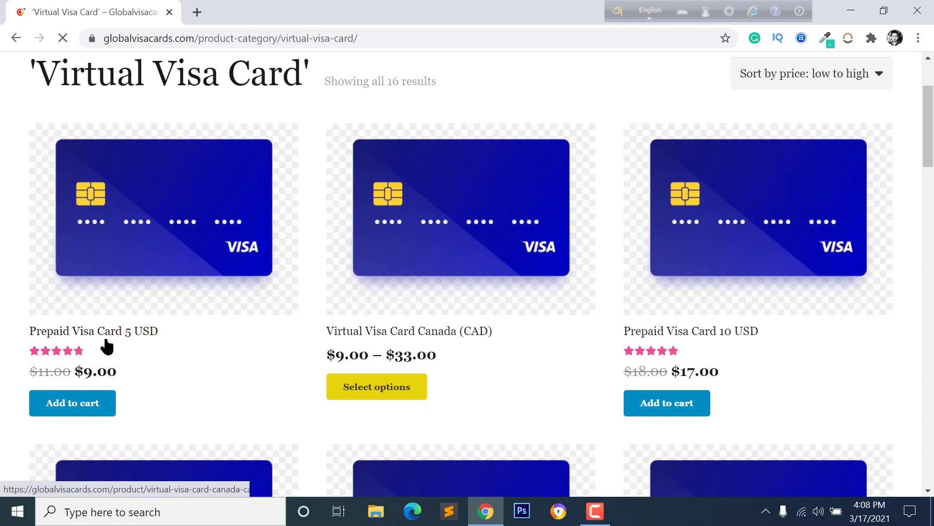
{"action": "scroll", "coordinate": [496, 299], "scroll_direction": "down", "scroll_amount": 6}
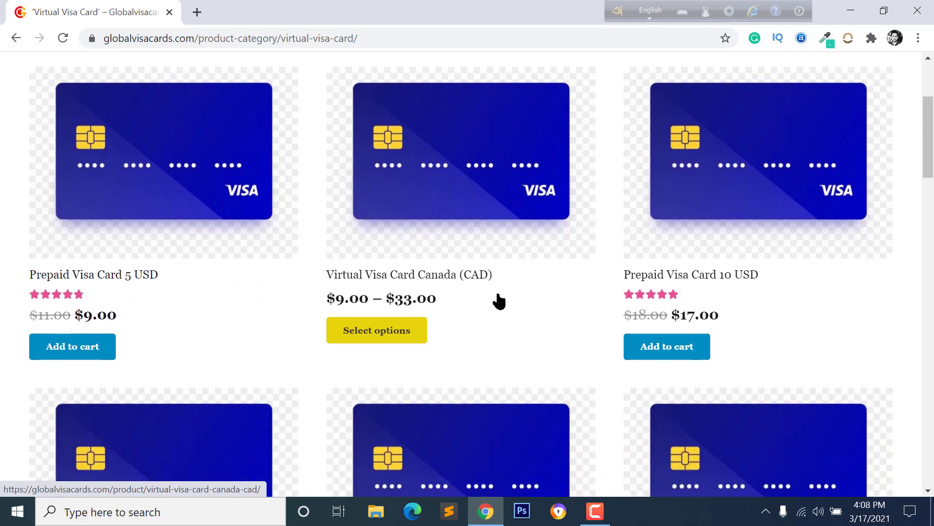
{"action": "scroll", "coordinate": [207, 343], "scroll_direction": "down", "scroll_amount": 1}
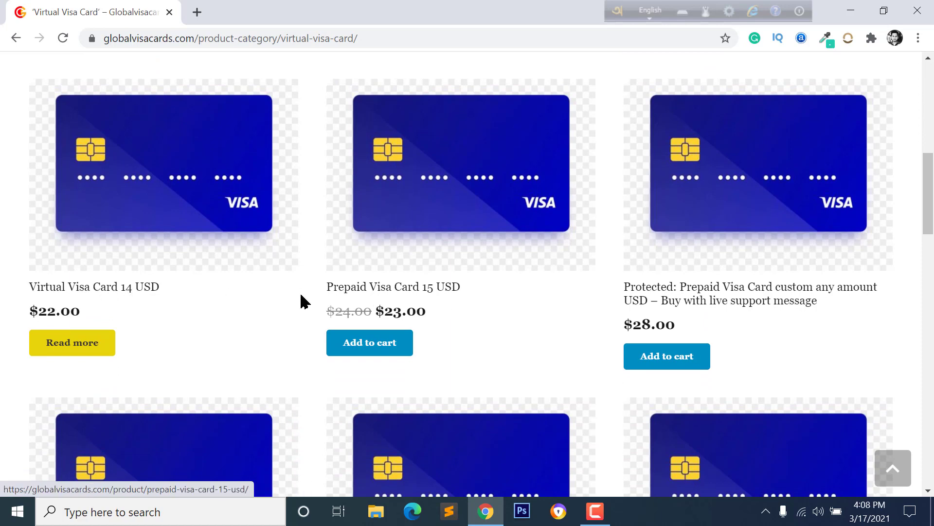
{"action": "scroll", "coordinate": [311, 268], "scroll_direction": "down", "scroll_amount": 3}
{"action": "scroll", "coordinate": [220, 365], "scroll_direction": "down", "scroll_amount": 2}
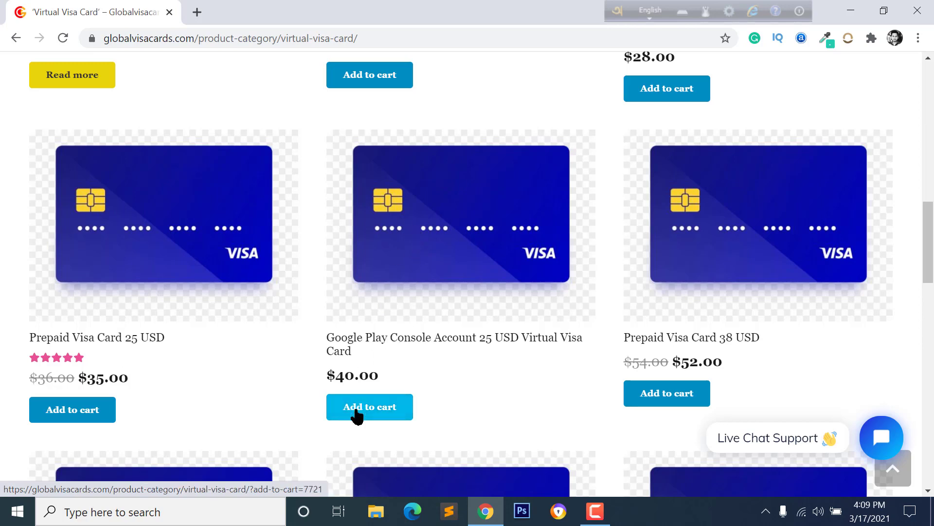
{"action": "left_click", "coordinate": [382, 408]}
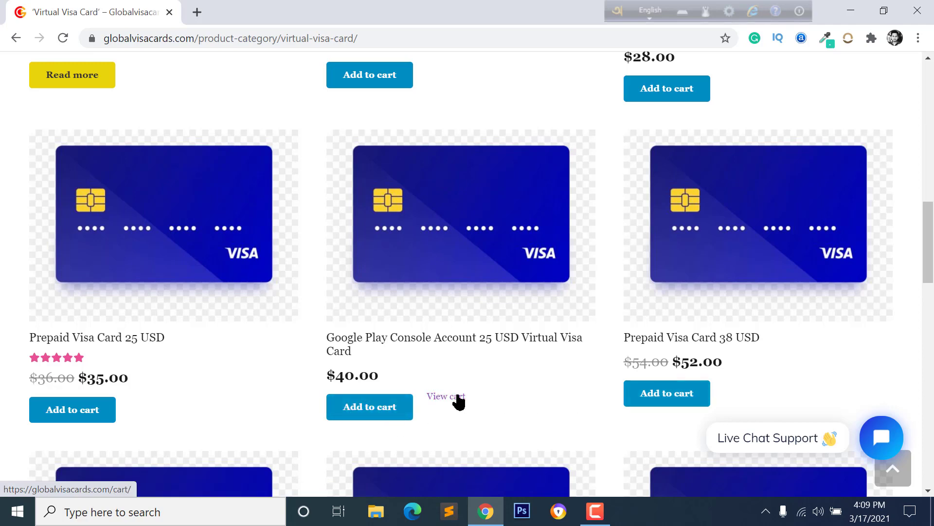
{"action": "left_click", "coordinate": [457, 400]}
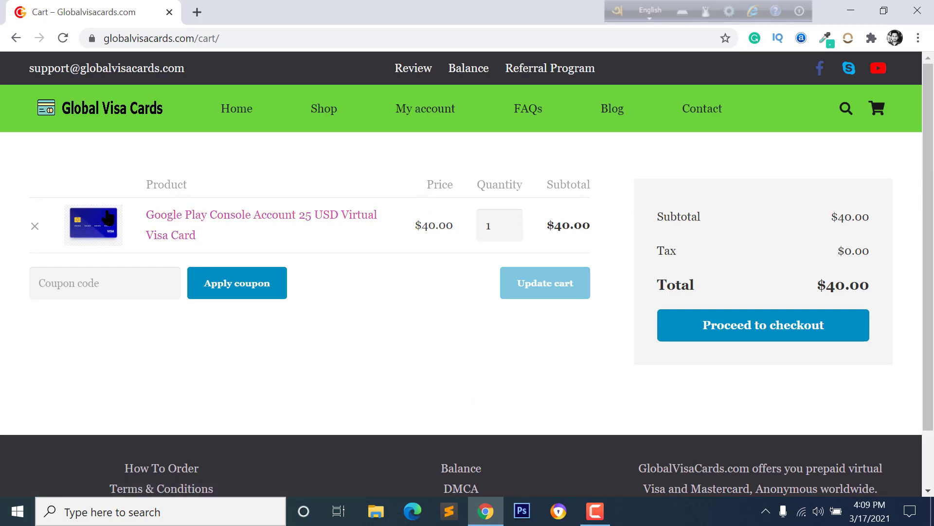
Step: Proceed from the $40.00 cart to the checkout page
{"action": "left_click", "coordinate": [732, 329]}
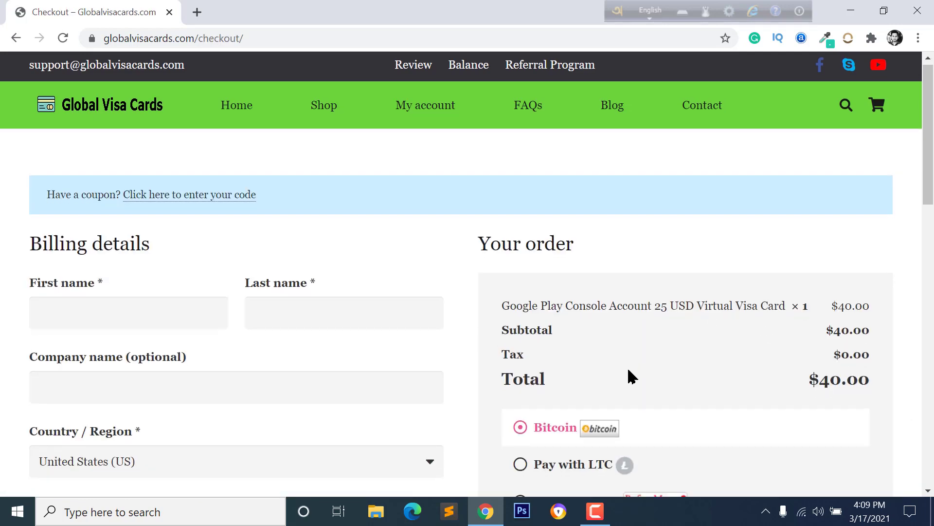
Step: Go through the billing name fields and choose Bkash Manual Payment as the payment method
{"action": "scroll", "coordinate": [628, 379], "scroll_direction": "down", "scroll_amount": 2}
{"action": "left_click", "coordinate": [73, 201]}
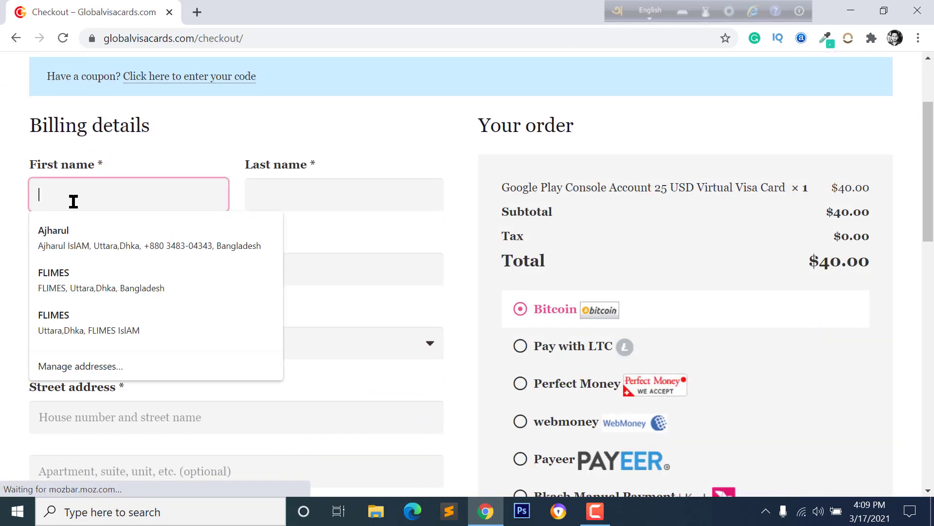
{"action": "left_click", "coordinate": [305, 197]}
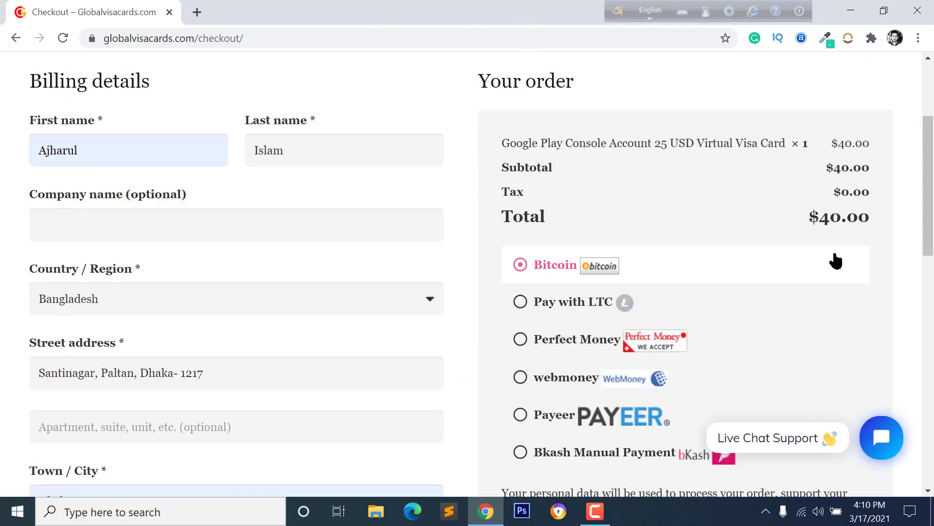
{"action": "scroll", "coordinate": [782, 275], "scroll_direction": "down", "scroll_amount": 1}
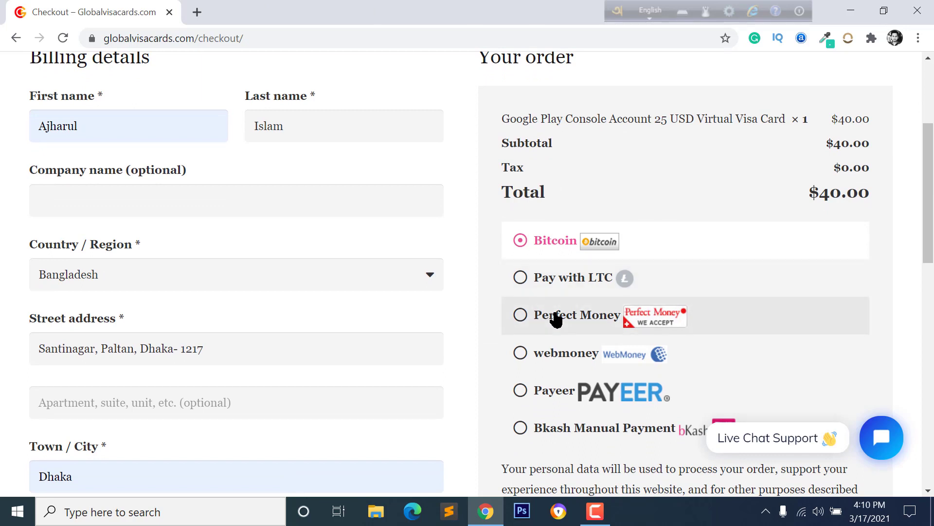
{"action": "scroll", "coordinate": [557, 321], "scroll_direction": "down", "scroll_amount": 1}
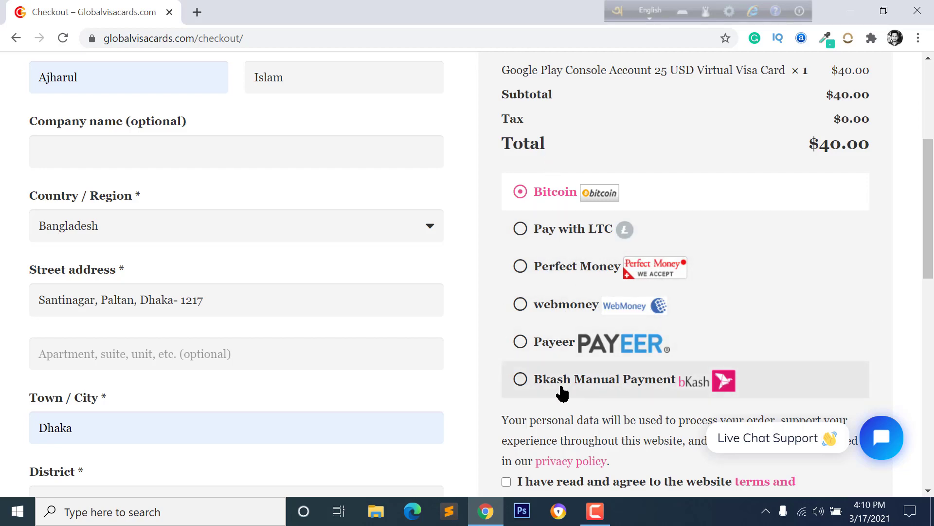
{"action": "left_click", "coordinate": [638, 389]}
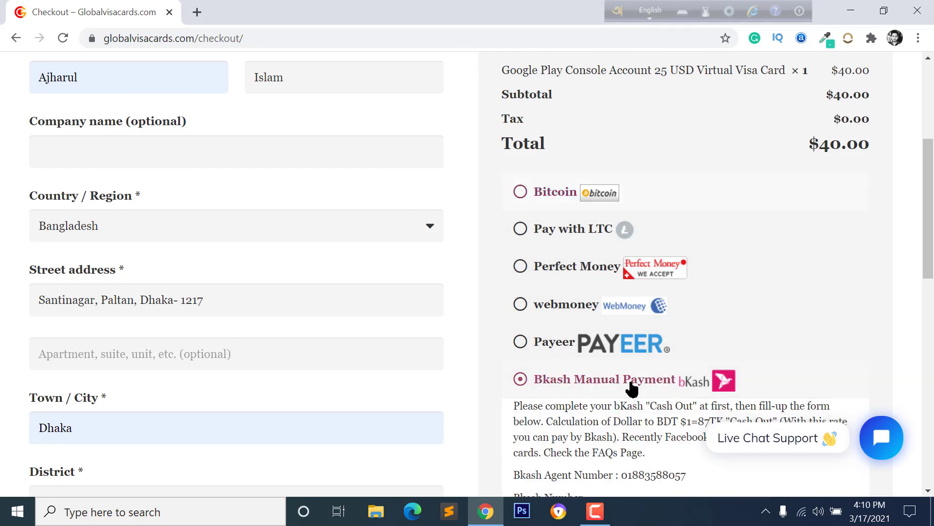
Step: Review the bKash agent number and cash-out instructions shown for the manual payment
{"action": "scroll", "coordinate": [579, 370], "scroll_direction": "down", "scroll_amount": 3}
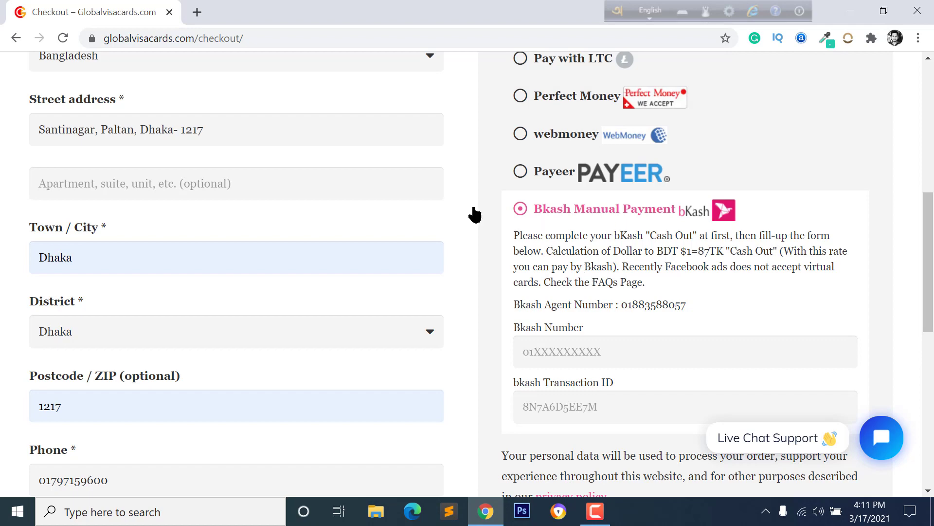
{"action": "scroll", "coordinate": [569, 384], "scroll_direction": "down", "scroll_amount": 1}
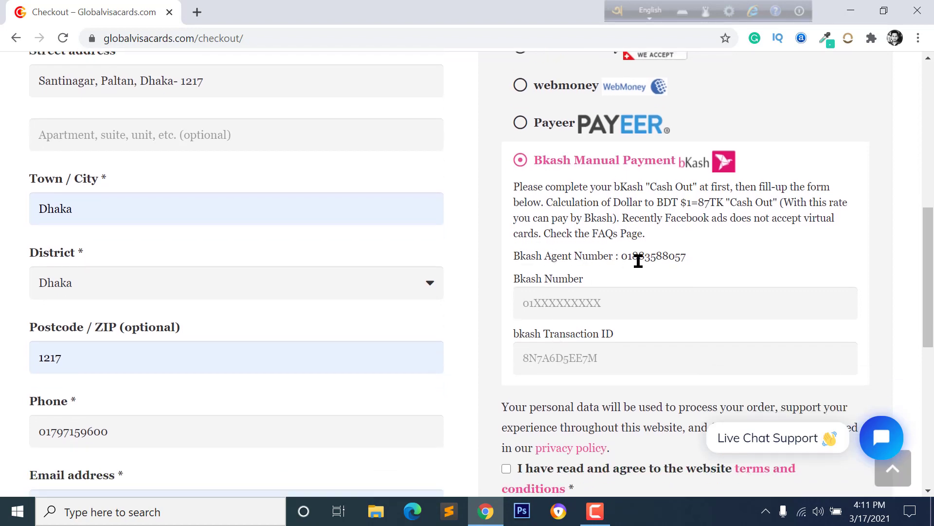
{"action": "left_click_drag", "start_coordinate": [623, 258], "coordinate": [688, 257]}
{"action": "left_click", "coordinate": [536, 260]}
{"action": "left_click_drag", "start_coordinate": [736, 189], "coordinate": [794, 181]}
{"action": "left_click", "coordinate": [785, 192]}
{"action": "left_click", "coordinate": [17, 511]}
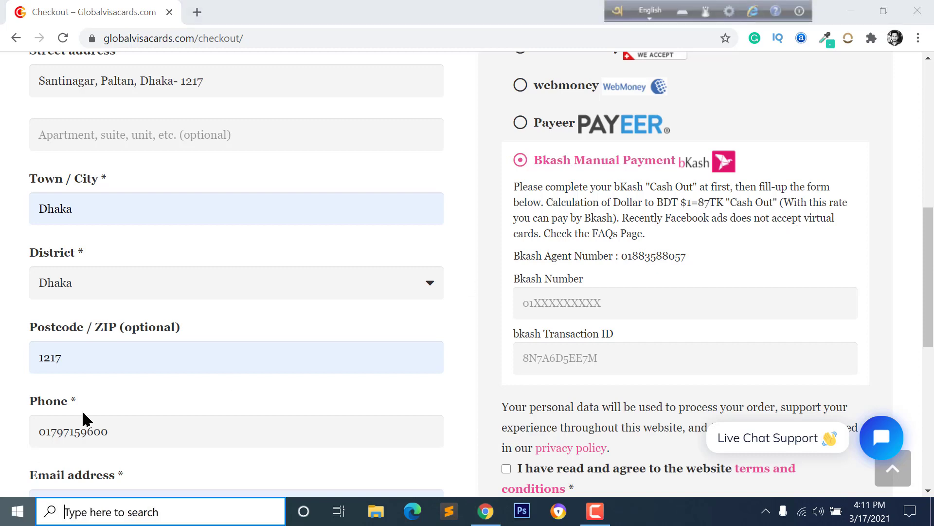
Step: Find Calculator through the Windows search, launch it and bring its window fully into view
{"action": "left_click", "coordinate": [96, 509]}
{"action": "type", "text": "calcula"}
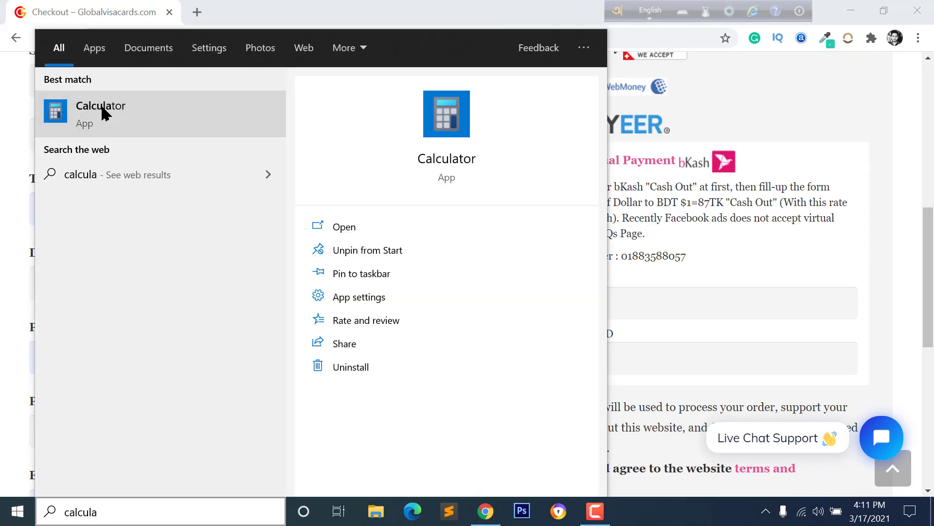
{"action": "left_click", "coordinate": [101, 110]}
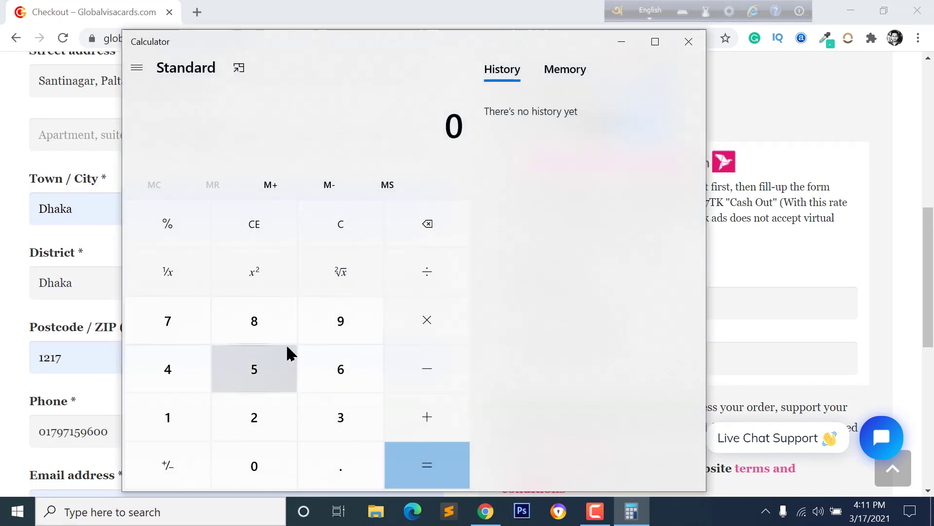
{"action": "left_click_drag", "start_coordinate": [534, 34], "coordinate": [355, 46]}
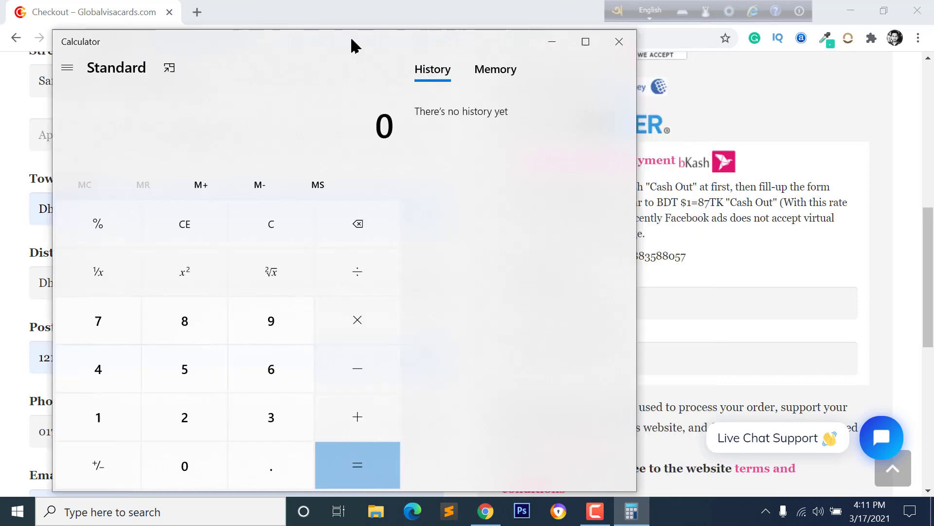
{"action": "scroll", "coordinate": [651, 301], "scroll_direction": "down", "scroll_amount": 3}
{"action": "scroll", "coordinate": [651, 300], "scroll_direction": "up", "scroll_amount": 6}
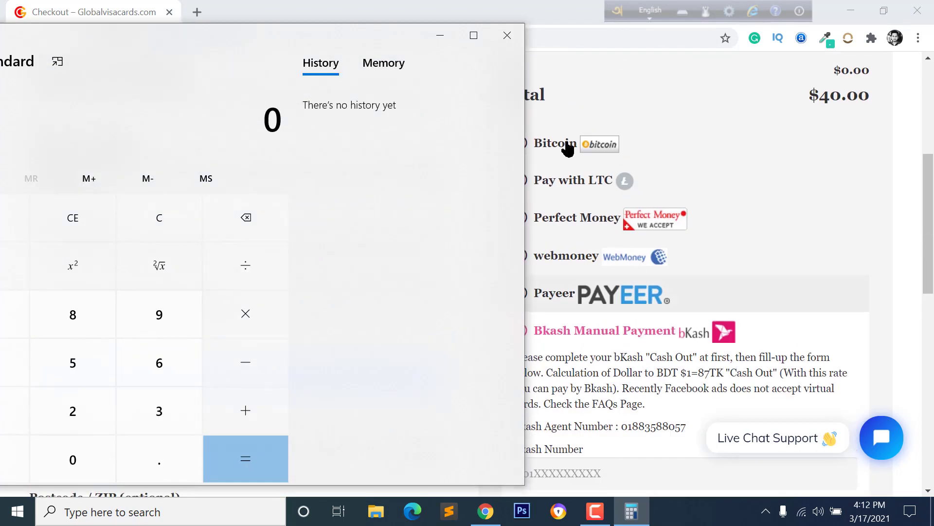
{"action": "left_click_drag", "start_coordinate": [146, 35], "coordinate": [247, 16]}
Step: Compute 40 × 87 = 3,480 taka, then close Calculator to return to the checkout
{"action": "left_click", "coordinate": [88, 344]}
{"action": "left_click", "coordinate": [192, 444]}
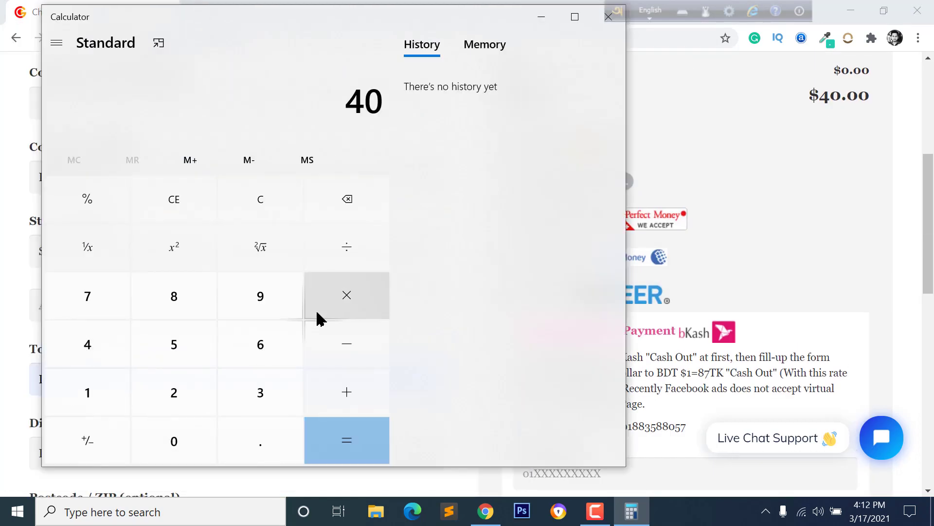
{"action": "left_click", "coordinate": [358, 305]}
{"action": "left_click", "coordinate": [188, 313]}
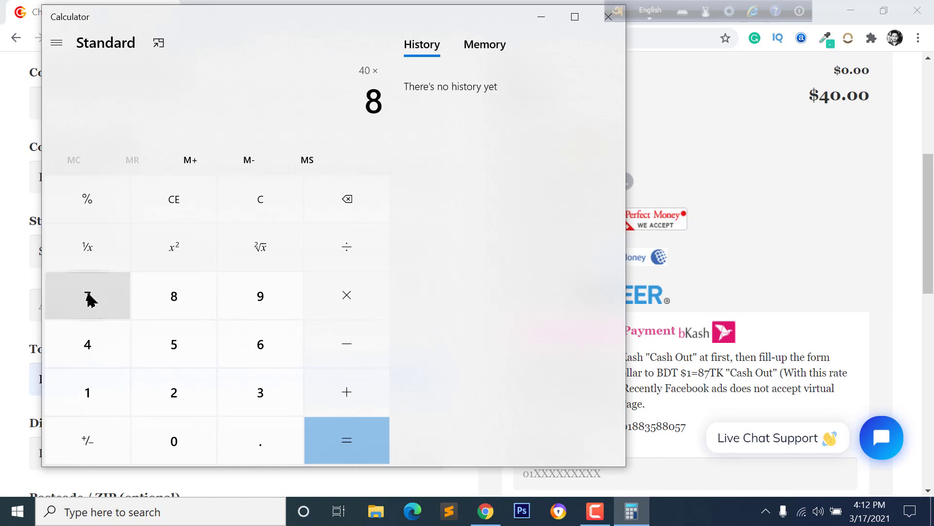
{"action": "left_click", "coordinate": [90, 298]}
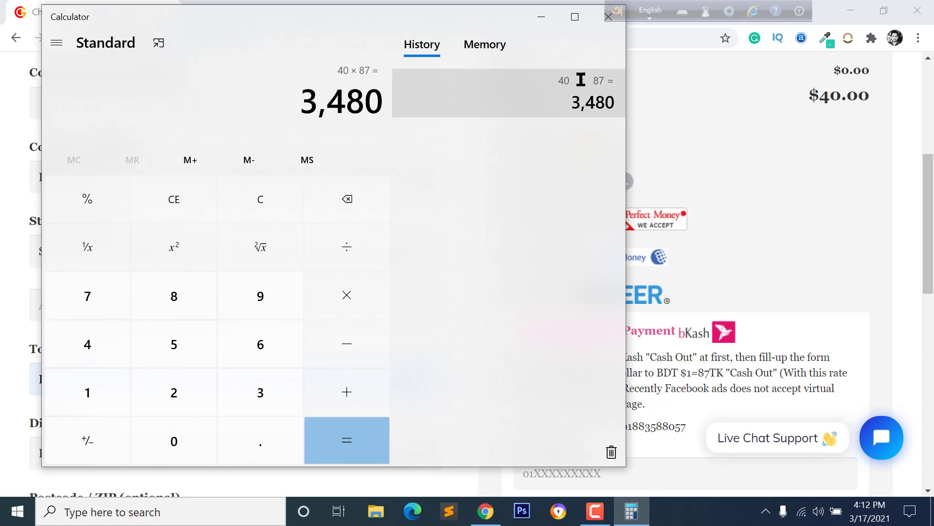
{"action": "left_click_drag", "start_coordinate": [492, 17], "coordinate": [272, 45]}
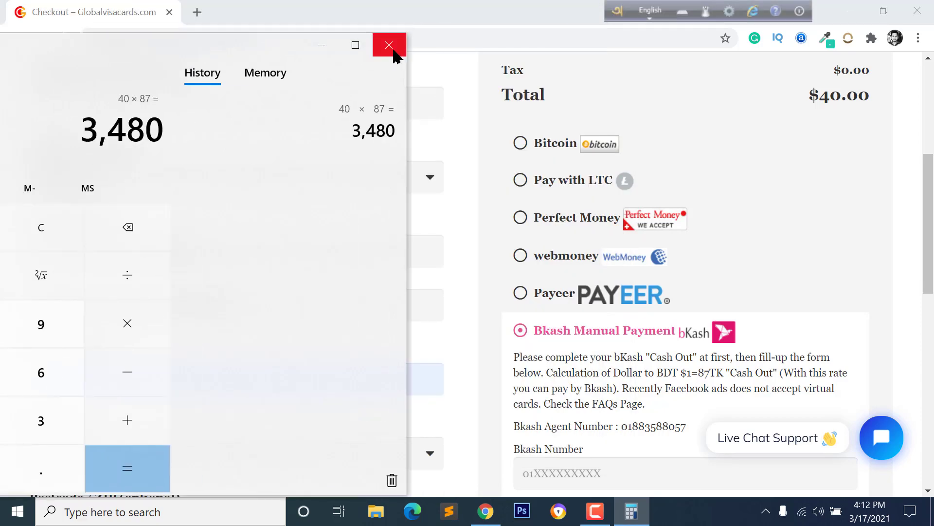
{"action": "left_click", "coordinate": [390, 45]}
{"action": "scroll", "coordinate": [740, 363], "scroll_direction": "down", "scroll_amount": 3}
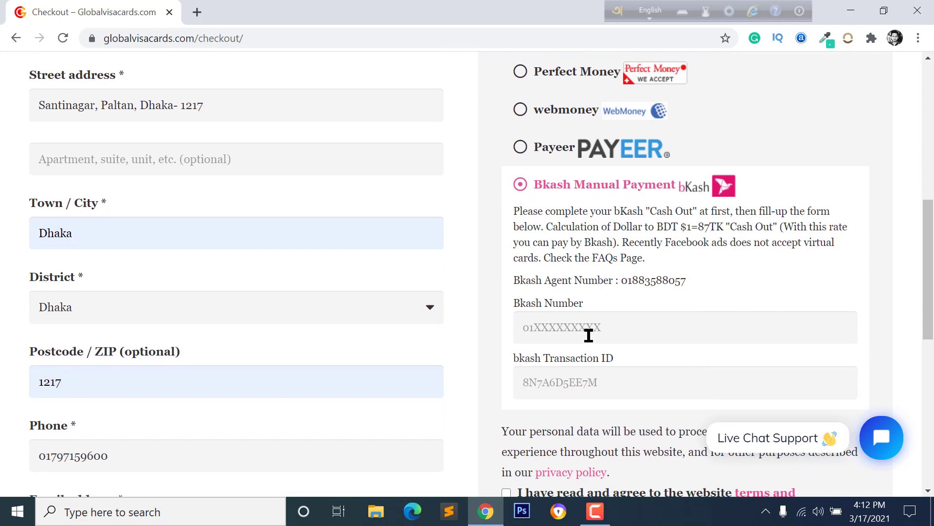
Step: Enter the bKash sender number and transaction ID, accept the terms, and place the $40.00 order
{"action": "left_click", "coordinate": [584, 331]}
{"action": "left_click", "coordinate": [711, 370]}
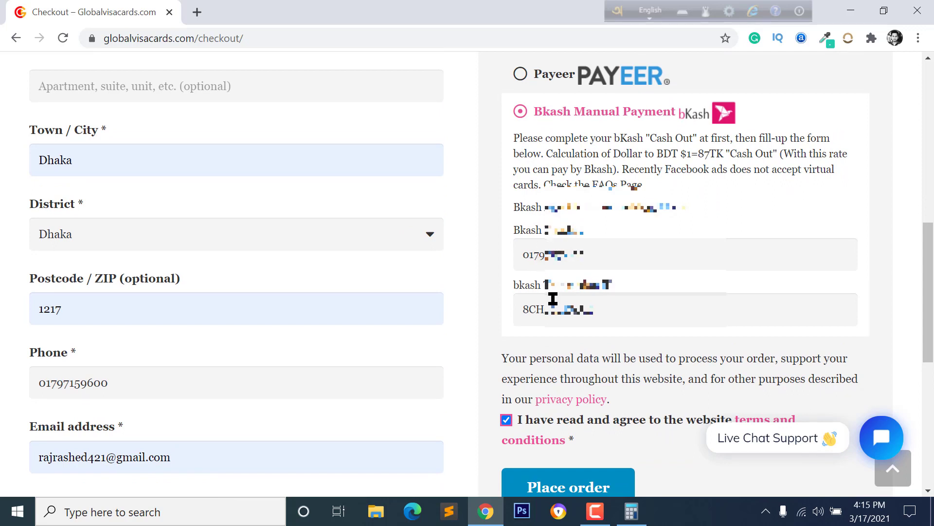
{"action": "left_click", "coordinate": [623, 213]}
{"action": "scroll", "coordinate": [541, 371], "scroll_direction": "down", "scroll_amount": 1}
{"action": "left_click", "coordinate": [508, 396]}
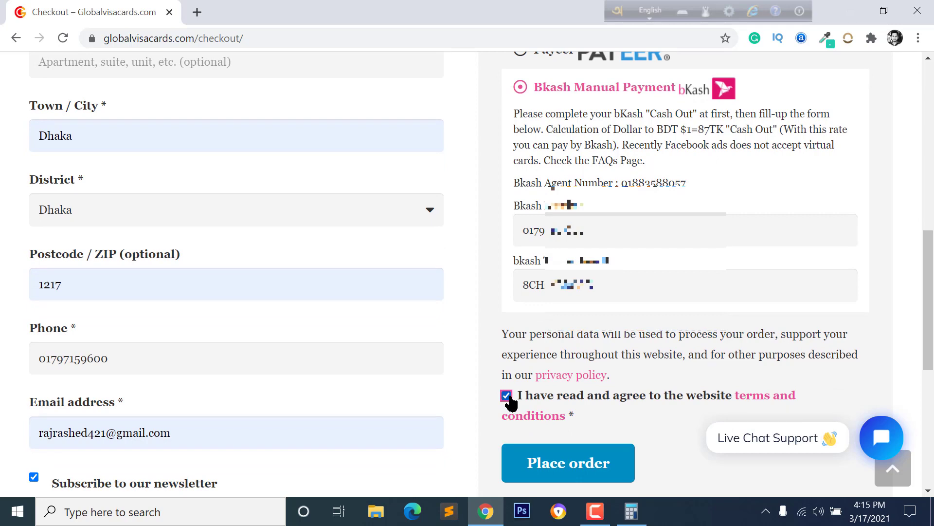
{"action": "left_click", "coordinate": [567, 470]}
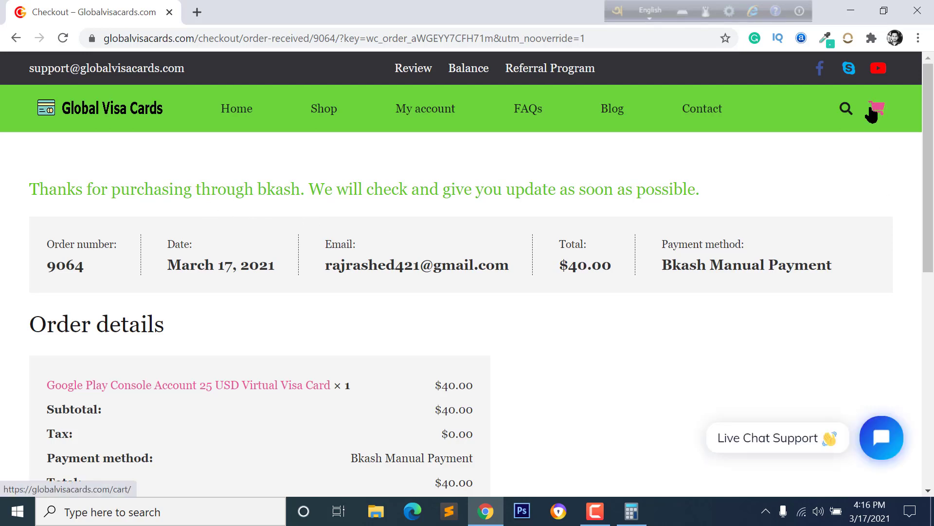
Step: Open My account Orders and check the $40.00 order's status change from Processing to Completed
{"action": "left_click", "coordinate": [422, 116]}
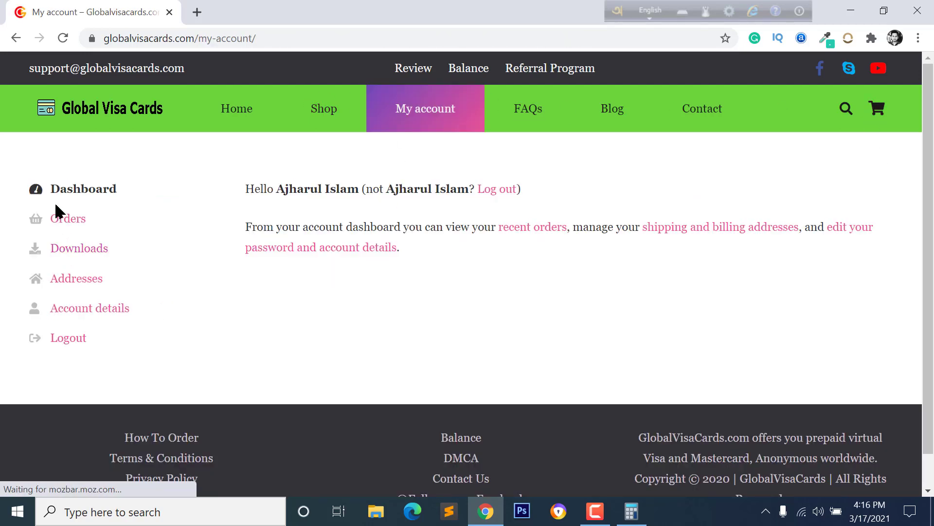
{"action": "left_click", "coordinate": [67, 225]}
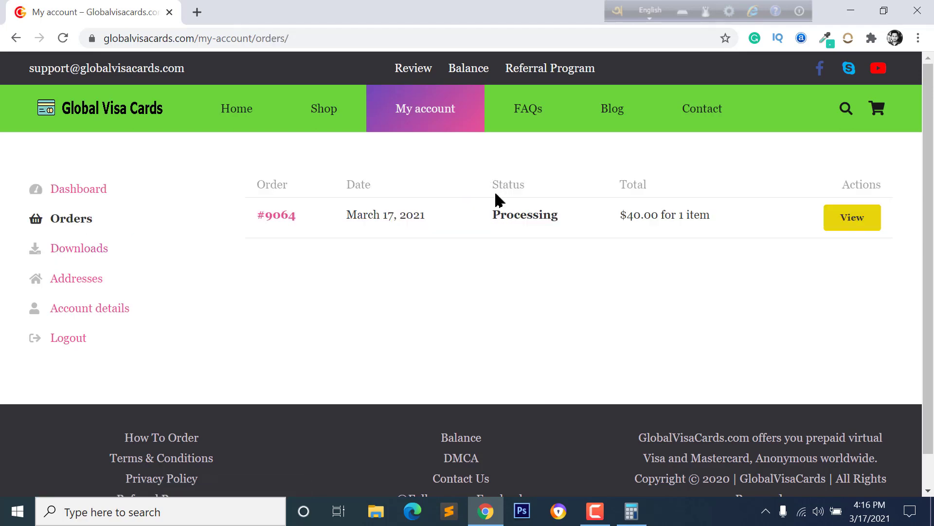
{"action": "left_click_drag", "start_coordinate": [499, 219], "coordinate": [532, 215]}
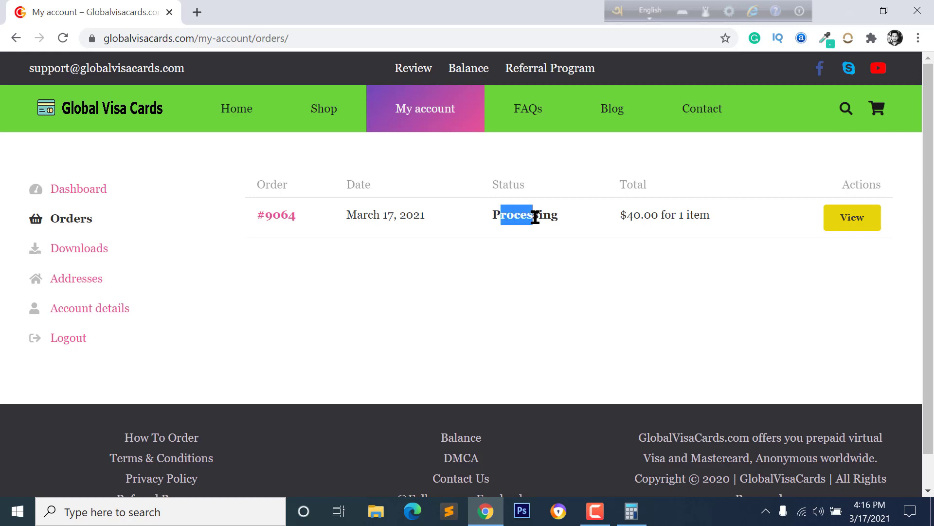
{"action": "left_click", "coordinate": [536, 214]}
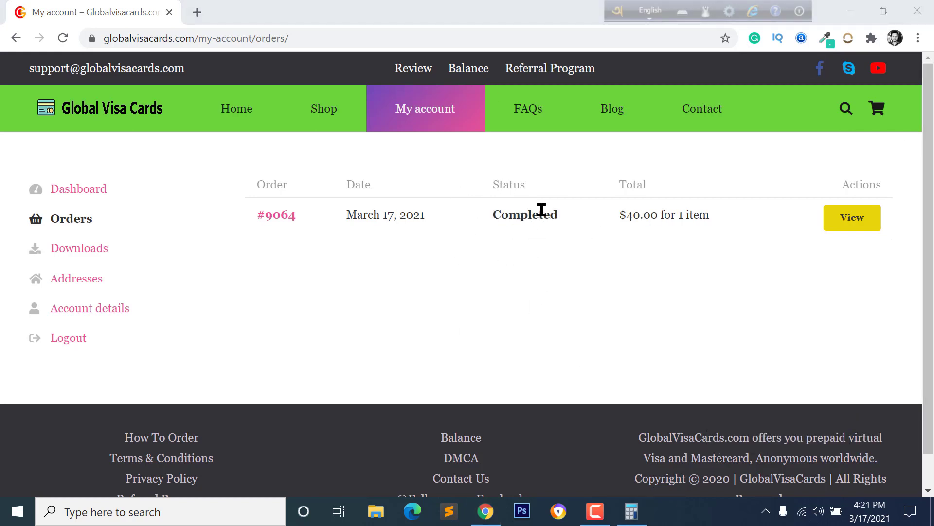
{"action": "scroll", "coordinate": [553, 244], "scroll_direction": "down", "scroll_amount": 1}
{"action": "scroll", "coordinate": [413, 223], "scroll_direction": "up", "scroll_amount": 1}
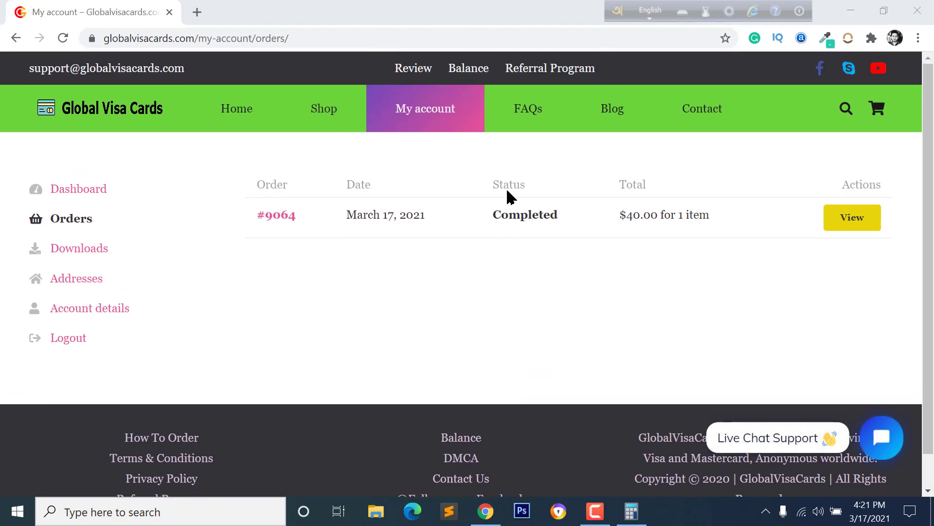
{"action": "left_click_drag", "start_coordinate": [497, 213], "coordinate": [577, 225]}
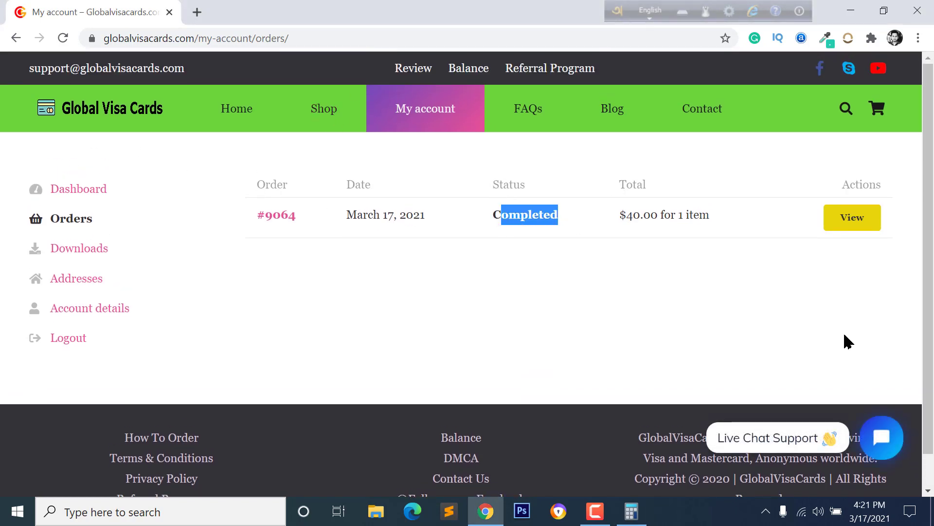
Step: Read the delivery advice in the Live Chat Support panel, then close the chat
{"action": "left_click", "coordinate": [882, 437]}
{"action": "left_click", "coordinate": [882, 437]}
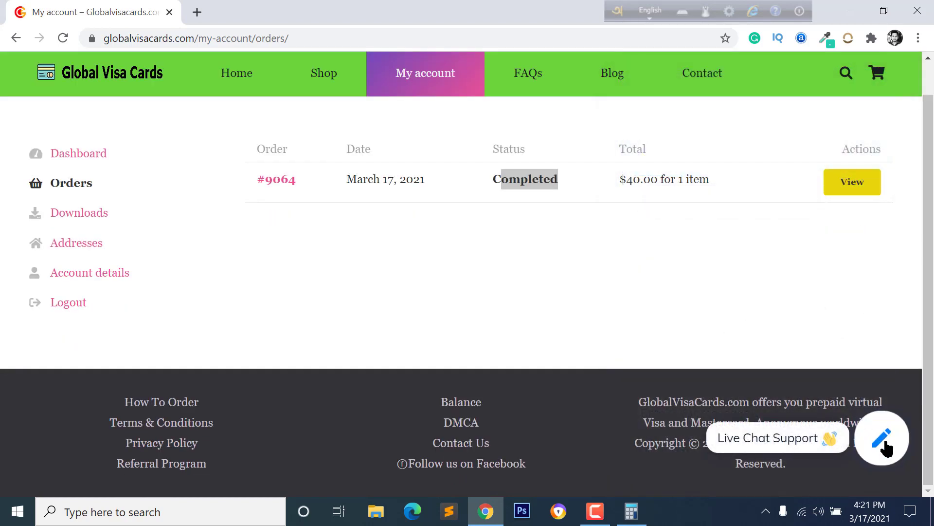
{"action": "left_click", "coordinate": [887, 448]}
{"action": "scroll", "coordinate": [780, 303], "scroll_direction": "up", "scroll_amount": 5}
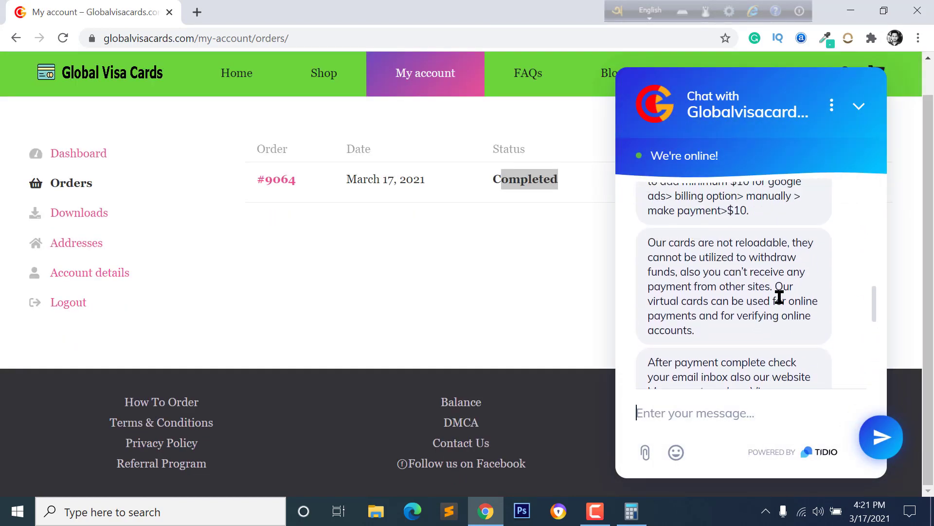
{"action": "scroll", "coordinate": [784, 302], "scroll_direction": "down", "scroll_amount": 3}
{"action": "scroll", "coordinate": [779, 314], "scroll_direction": "down", "scroll_amount": 3}
{"action": "scroll", "coordinate": [774, 316], "scroll_direction": "up", "scroll_amount": 3}
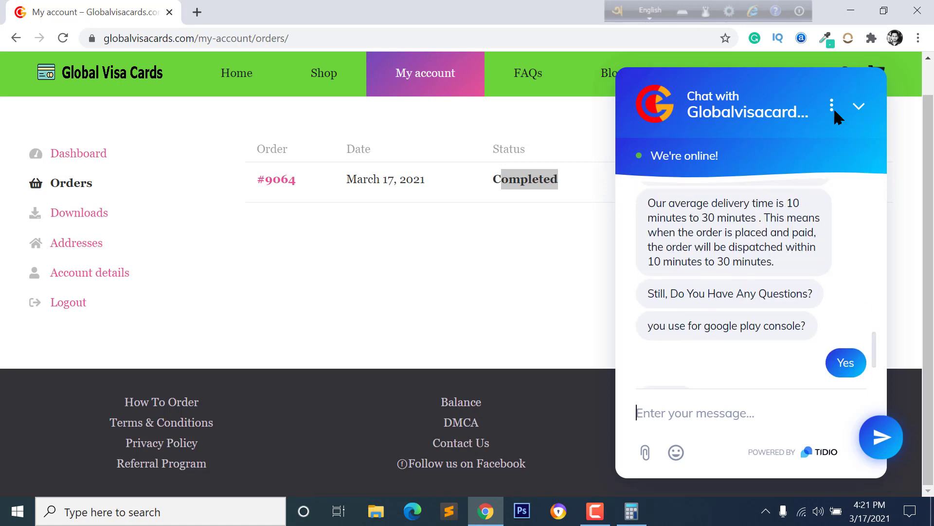
{"action": "left_click", "coordinate": [860, 107]}
{"action": "left_click", "coordinate": [540, 216]}
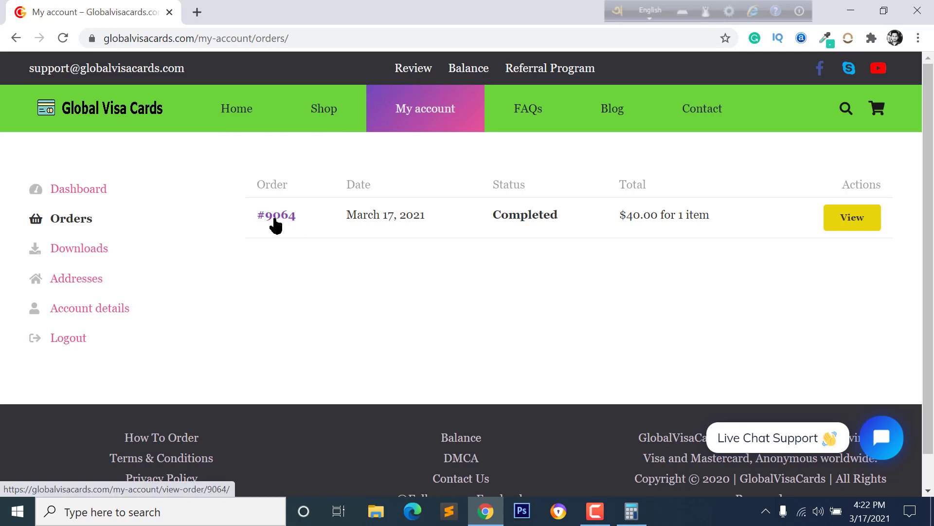
Step: View the completed order's virtual card number, expiry and CVV, then minimize Chrome to the desktop
{"action": "left_click", "coordinate": [842, 222]}
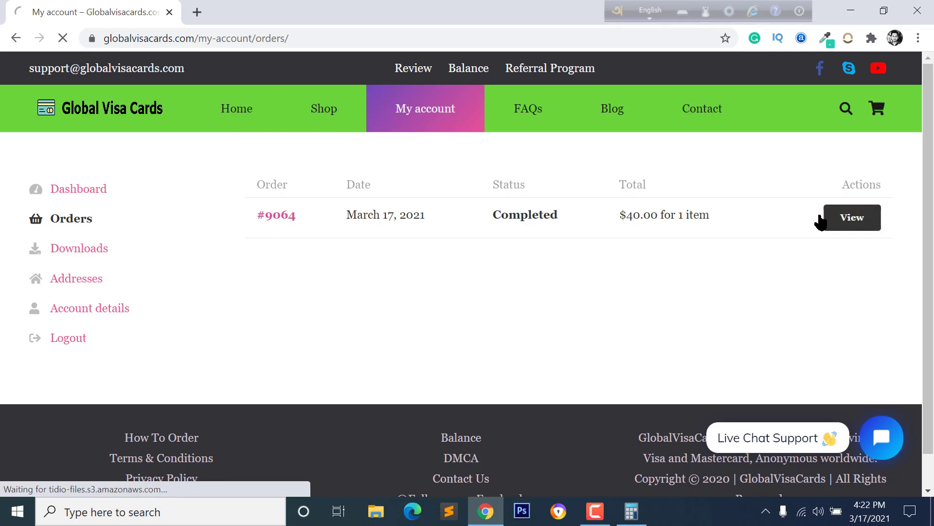
{"action": "scroll", "coordinate": [653, 309], "scroll_direction": "down", "scroll_amount": 3}
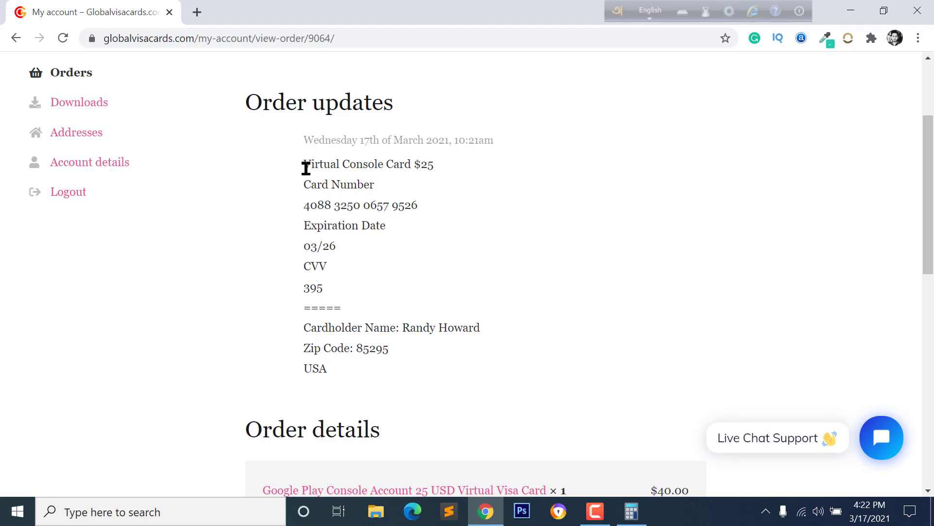
{"action": "left_click_drag", "start_coordinate": [306, 168], "coordinate": [355, 317]}
{"action": "left_click", "coordinate": [326, 164]}
{"action": "scroll", "coordinate": [406, 207], "scroll_direction": "up", "scroll_amount": 1}
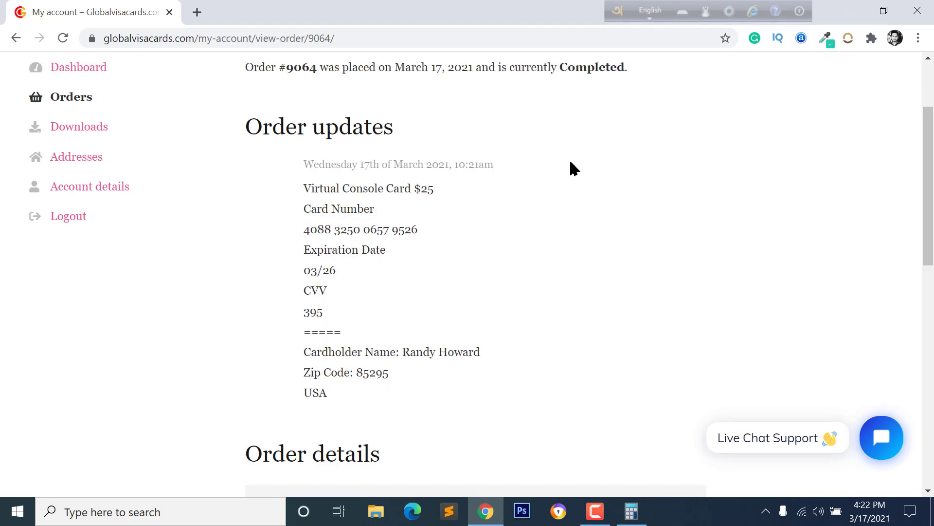
{"action": "left_click", "coordinate": [850, 10]}
{"action": "right_click", "coordinate": [297, 118]}
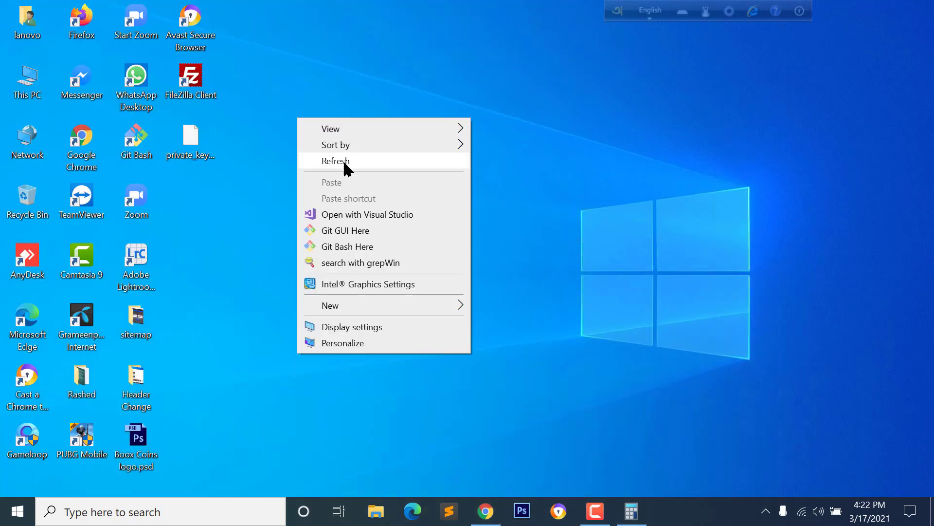
Step: Launch Firefox, search for 'google play console', and open the Google Play Console result
{"action": "left_click", "coordinate": [345, 161]}
{"action": "double_click", "coordinate": [83, 17]}
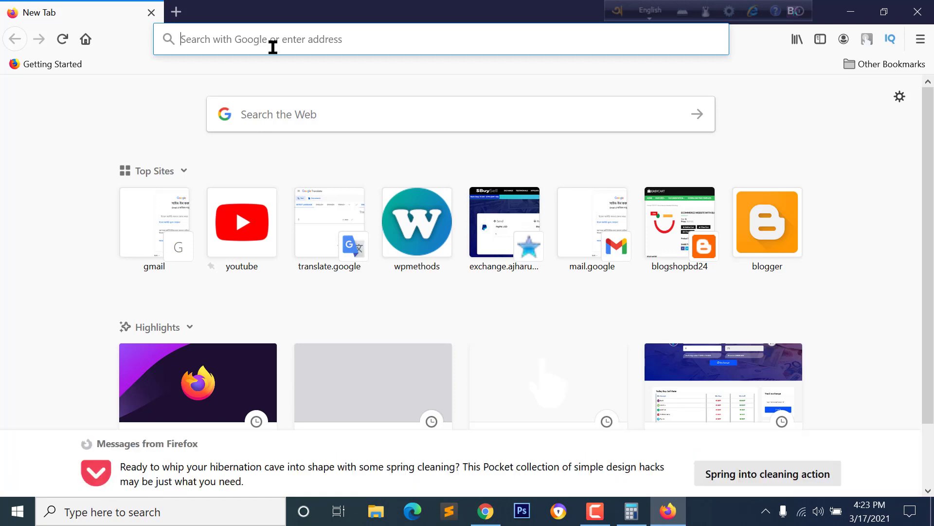
{"action": "type", "text": "google play console"}
{"action": "key", "text": "Return"}
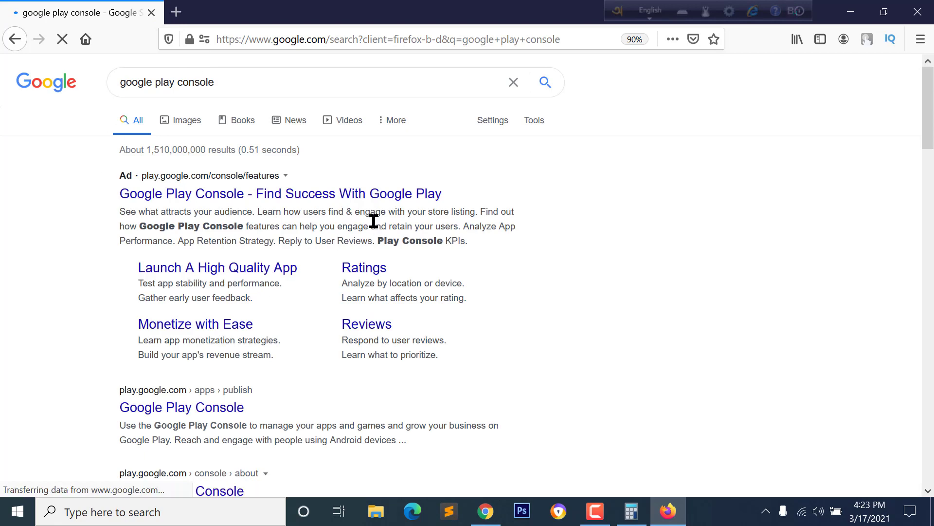
{"action": "scroll", "coordinate": [195, 350], "scroll_direction": "down", "scroll_amount": 2}
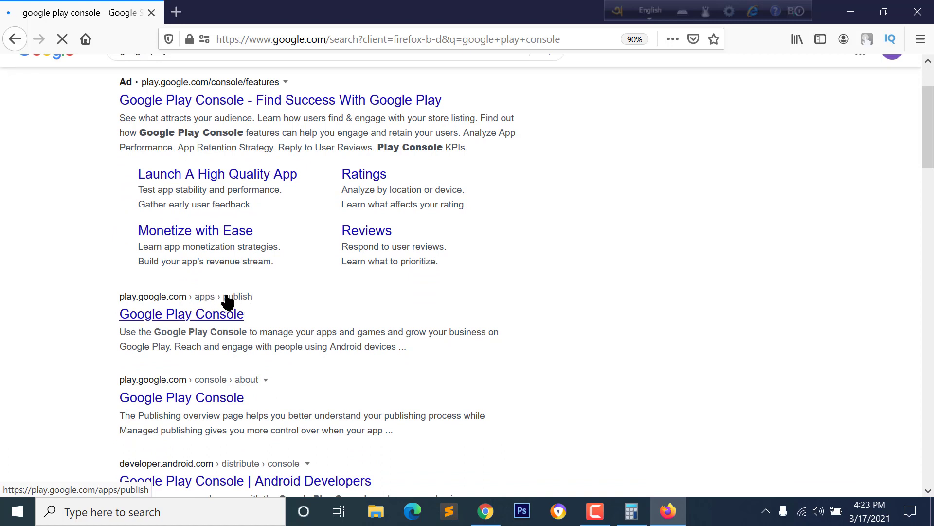
{"action": "left_click", "coordinate": [209, 317]}
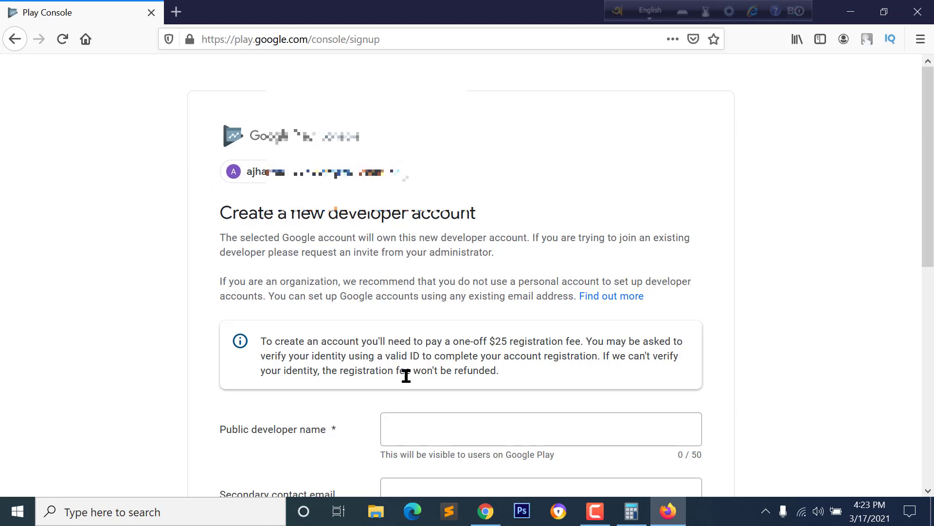
Step: Enter public developer name Tech Trigger, the secondary contact email and the contact phone number
{"action": "scroll", "coordinate": [407, 375], "scroll_direction": "down", "scroll_amount": 4}
{"action": "scroll", "coordinate": [408, 306], "scroll_direction": "down", "scroll_amount": 2}
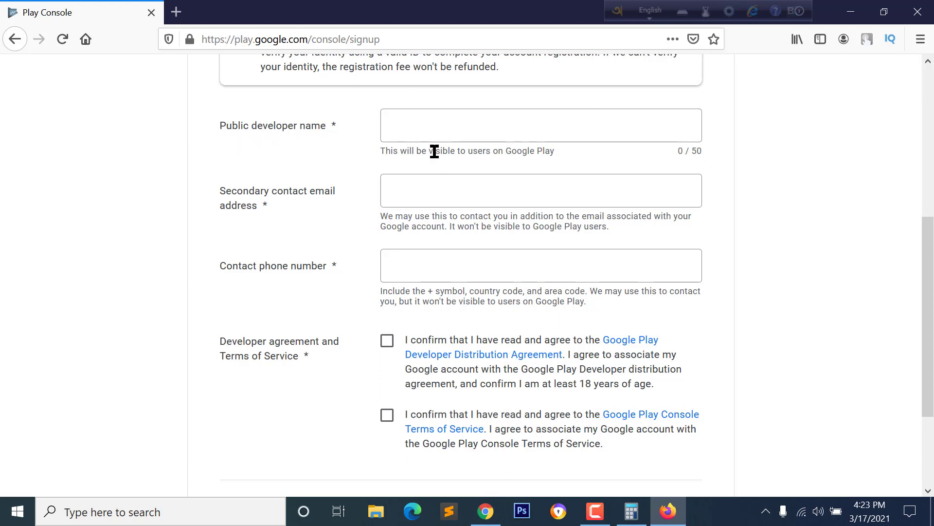
{"action": "left_click", "coordinate": [431, 125]}
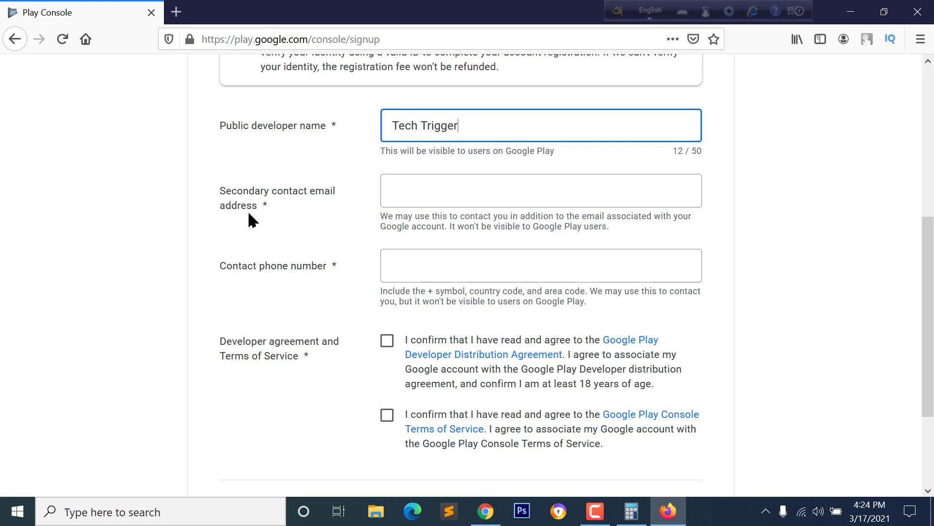
{"action": "left_click", "coordinate": [436, 189]}
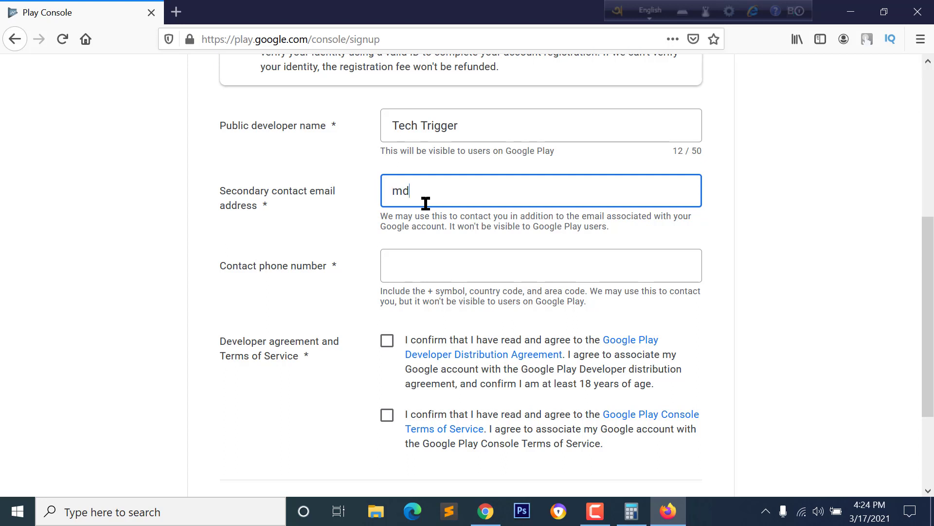
{"action": "left_click", "coordinate": [453, 274]}
{"action": "left_click", "coordinate": [455, 197]}
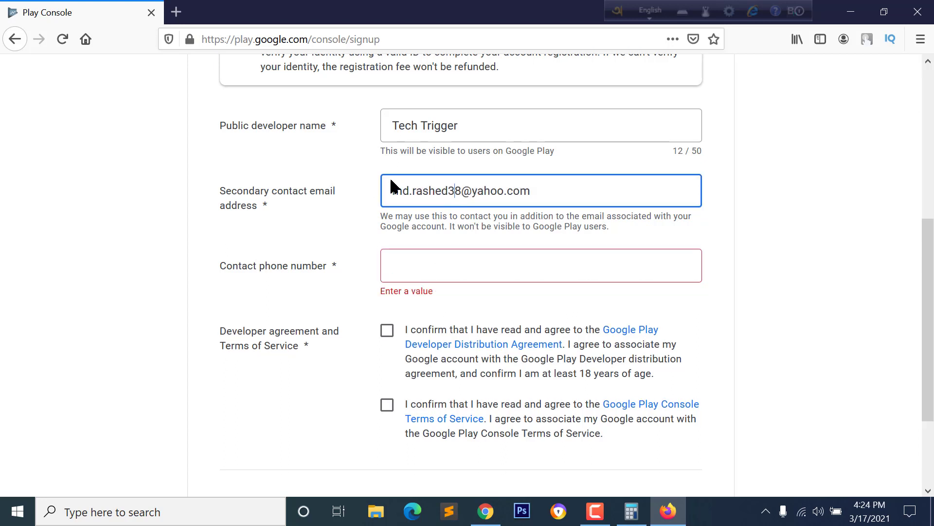
{"action": "key", "text": "Tab"}
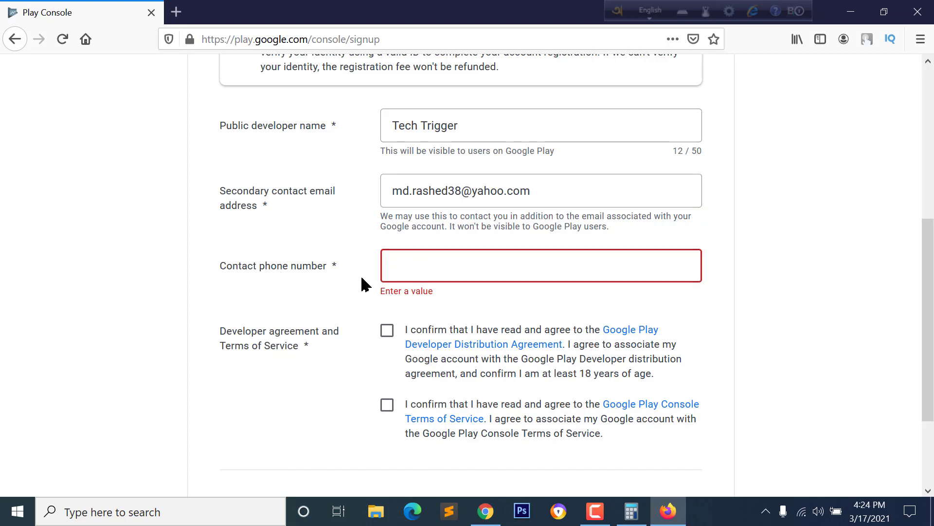
{"action": "type", "text": "+880"}
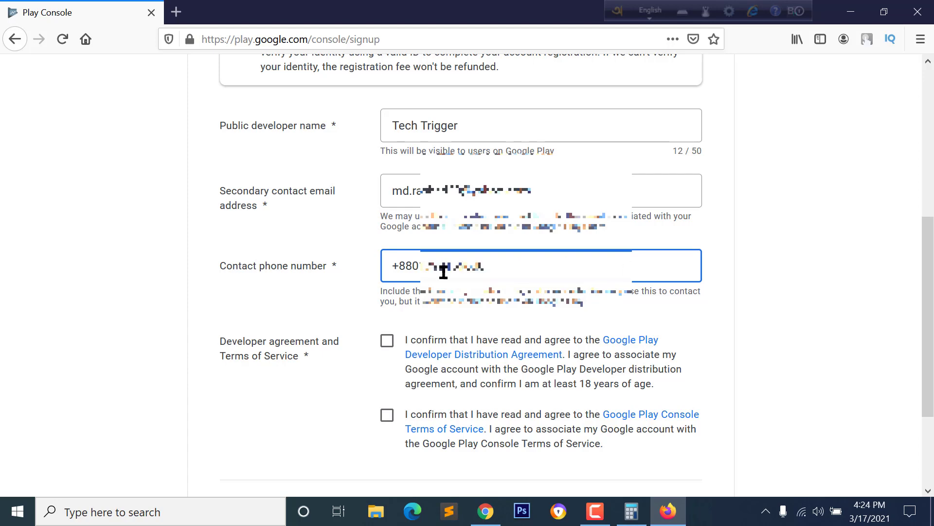
Step: Accept the Developer Distribution Agreement and Play Console Terms of Service, then create the account
{"action": "scroll", "coordinate": [413, 304], "scroll_direction": "down", "scroll_amount": 1}
{"action": "scroll", "coordinate": [413, 304], "scroll_direction": "down", "scroll_amount": 1}
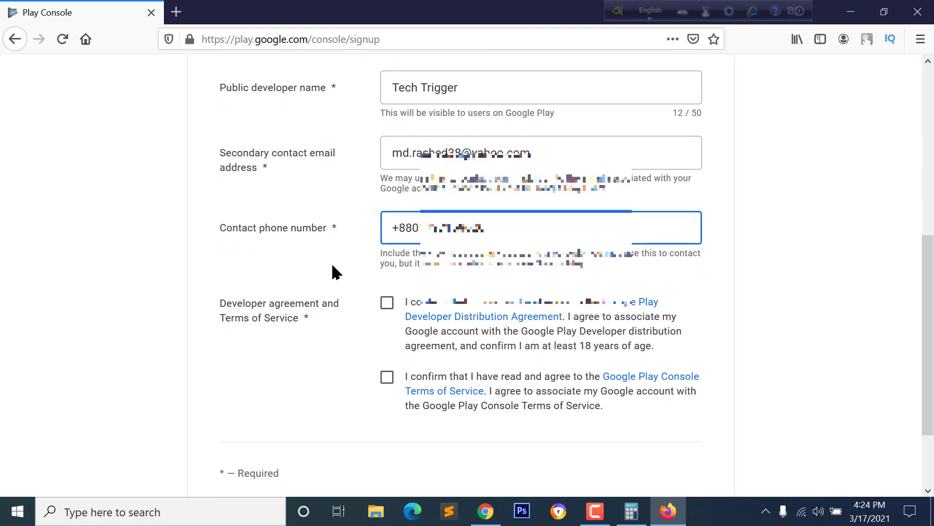
{"action": "left_click", "coordinate": [386, 278]}
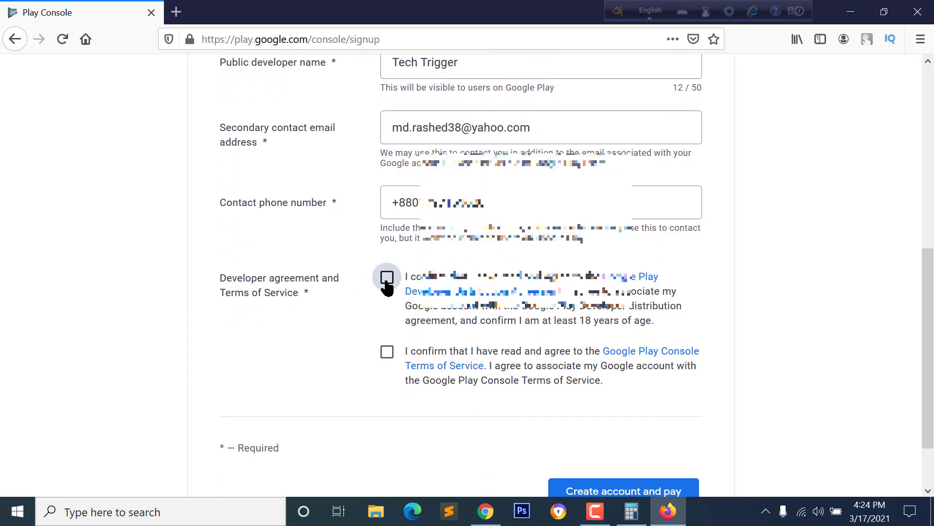
{"action": "left_click", "coordinate": [387, 353]}
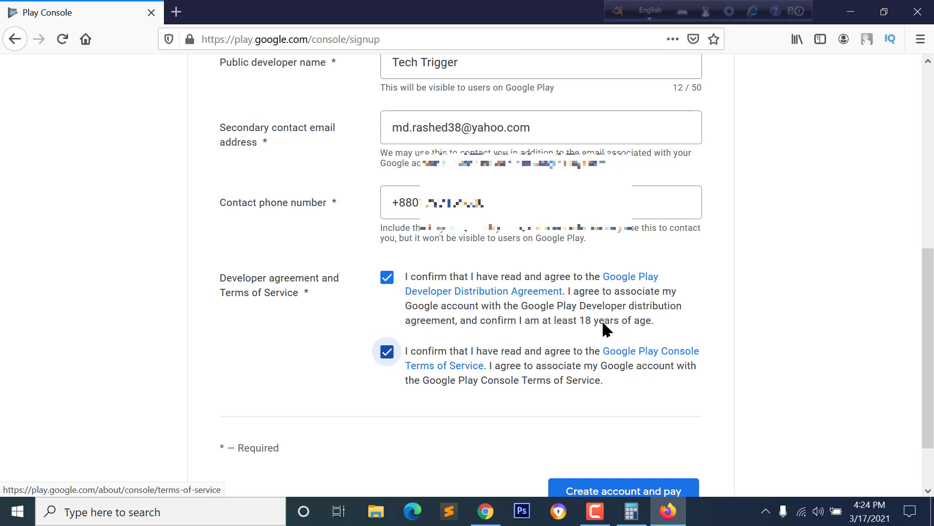
{"action": "scroll", "coordinate": [535, 331], "scroll_direction": "down", "scroll_amount": 2}
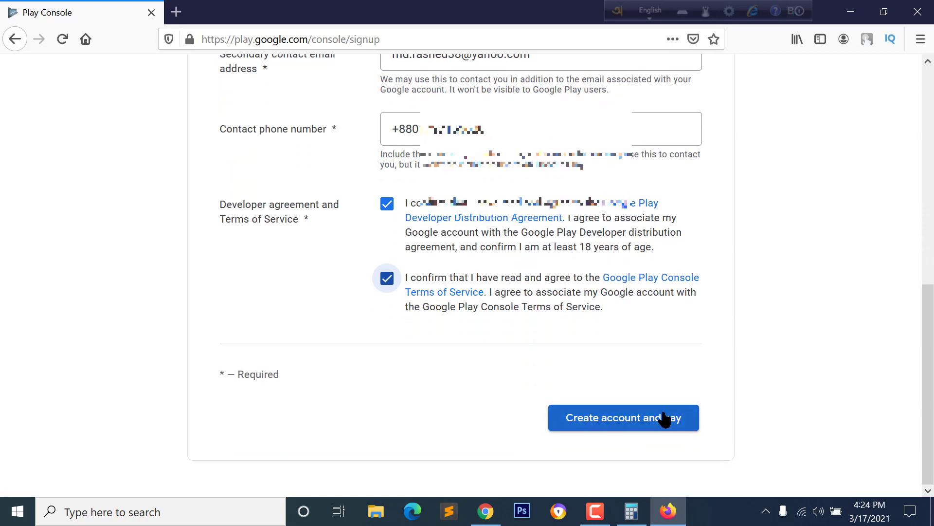
{"action": "left_click", "coordinate": [636, 427]}
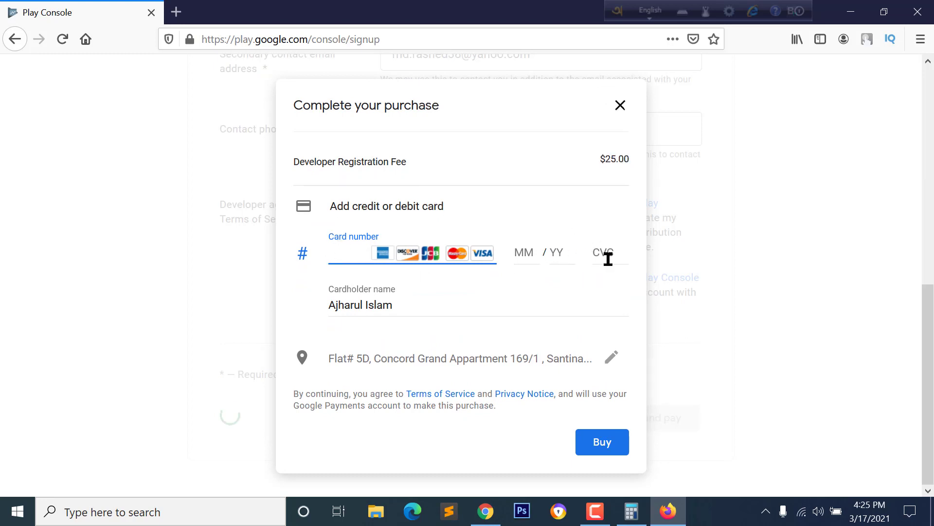
Step: Switch back to the Global Visa Cards order page in Chrome showing the virtual card details
{"action": "left_click", "coordinate": [485, 520]}
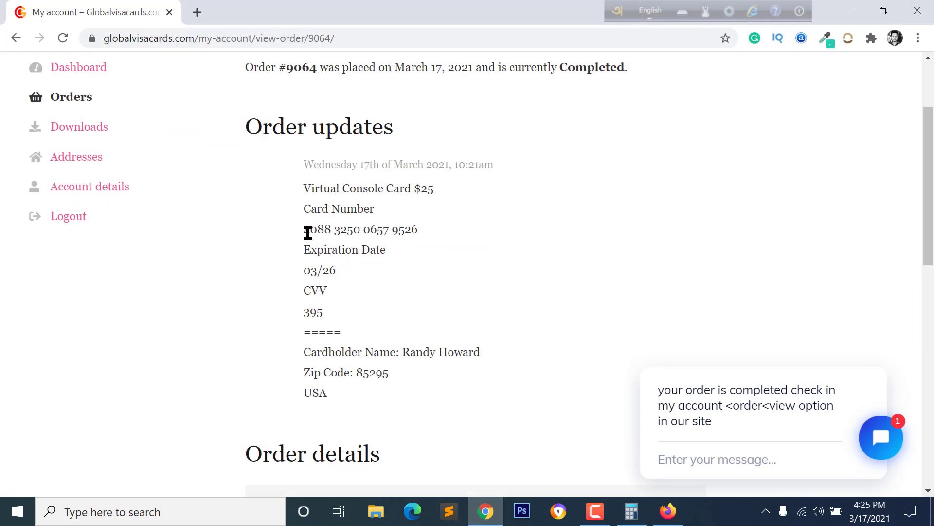
Step: Copy the $25 Virtual Console Card's card number from the order page
{"action": "left_click_drag", "start_coordinate": [306, 232], "coordinate": [426, 238]}
{"action": "left_click", "coordinate": [423, 237]}
{"action": "left_click_drag", "start_coordinate": [300, 234], "coordinate": [419, 232]}
{"action": "right_click", "coordinate": [426, 242]}
{"action": "left_click", "coordinate": [437, 249]}
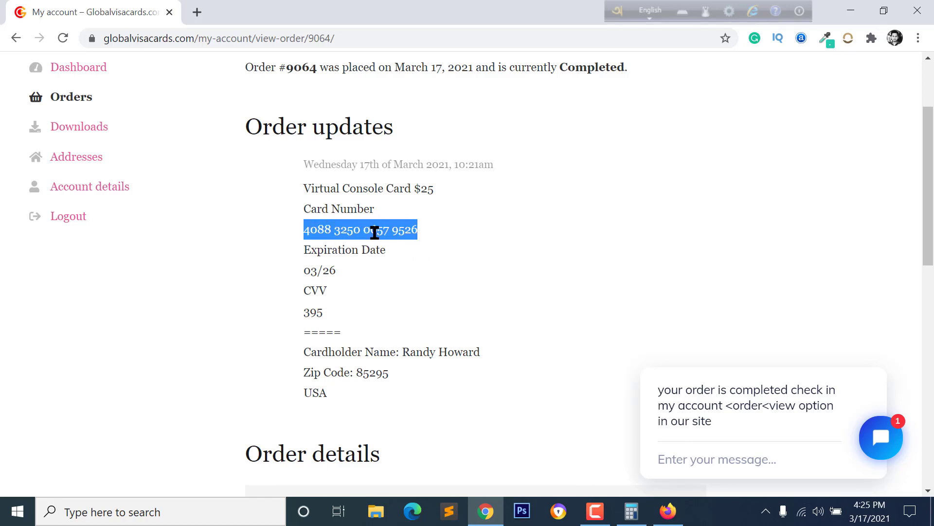
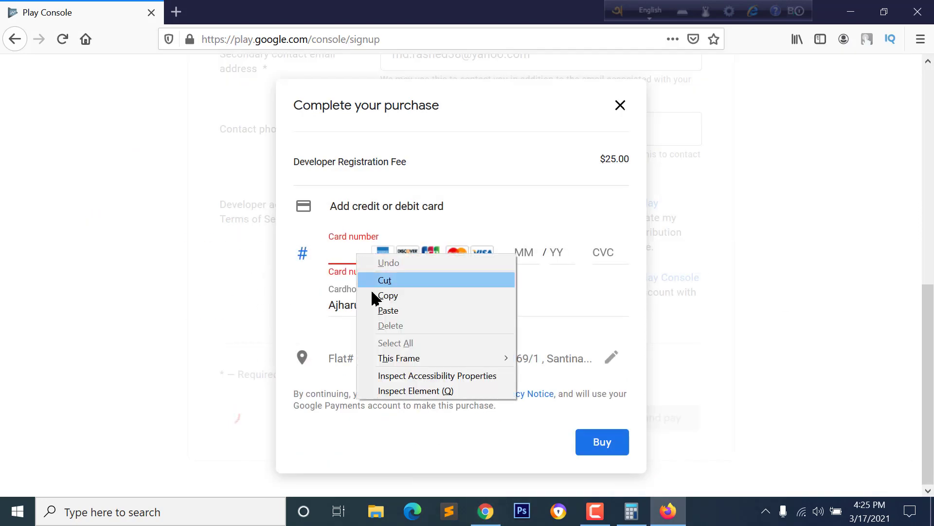
Step: Paste the copied card number into the payment dialog and enter the 03/26 expiry date
{"action": "left_click", "coordinate": [387, 310]}
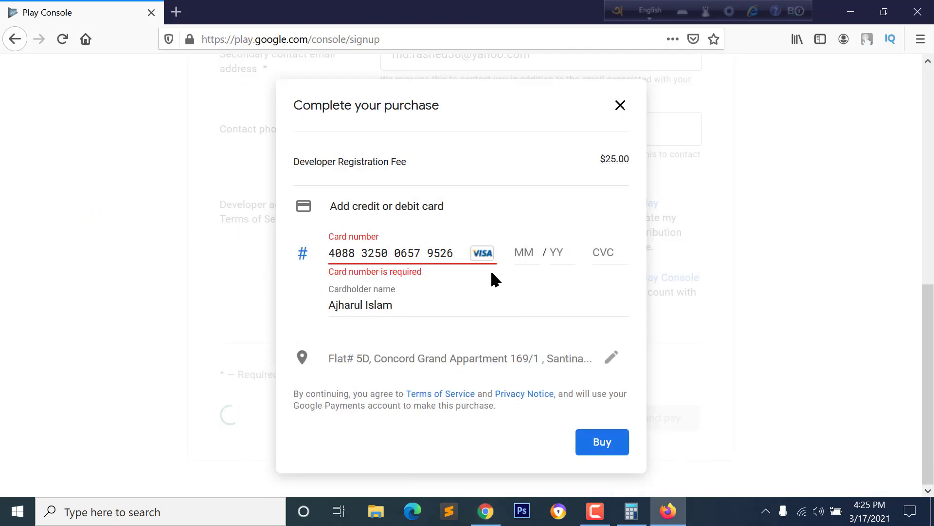
{"action": "left_click", "coordinate": [519, 254]}
{"action": "left_click", "coordinate": [403, 259]}
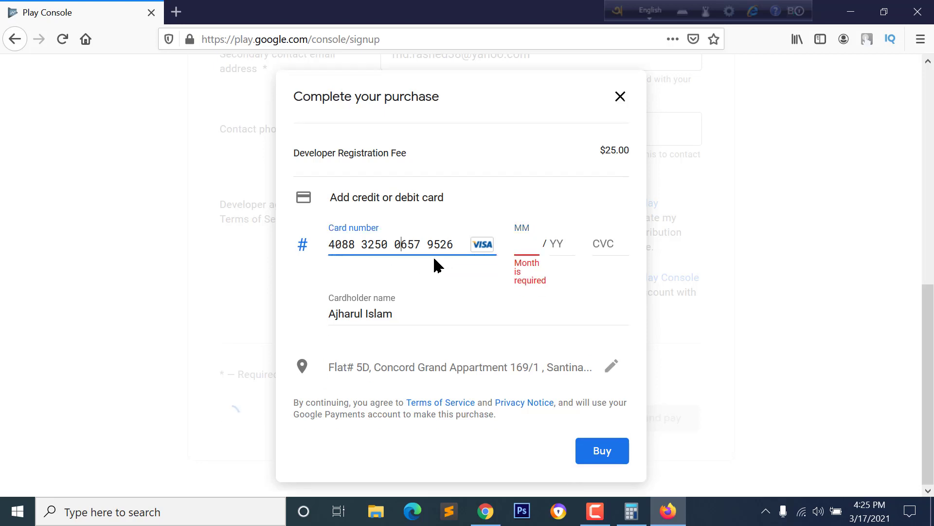
{"action": "left_click", "coordinate": [533, 238]}
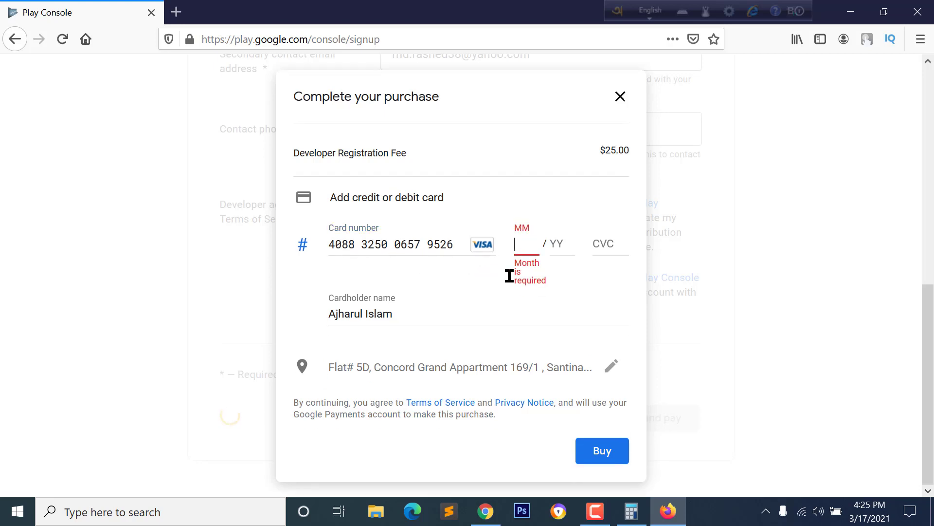
{"action": "key", "text": "alt+Tab"}
{"action": "left_click", "coordinate": [319, 265]}
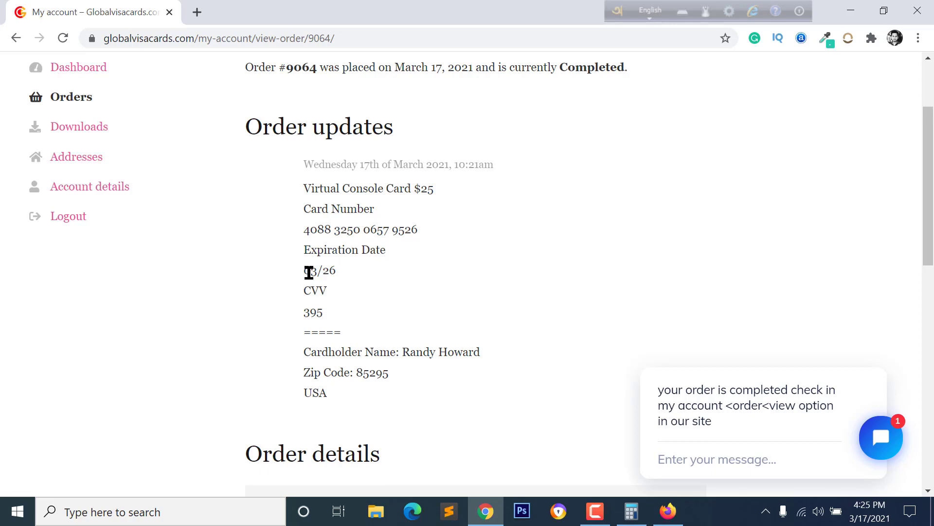
{"action": "left_click", "coordinate": [486, 508]}
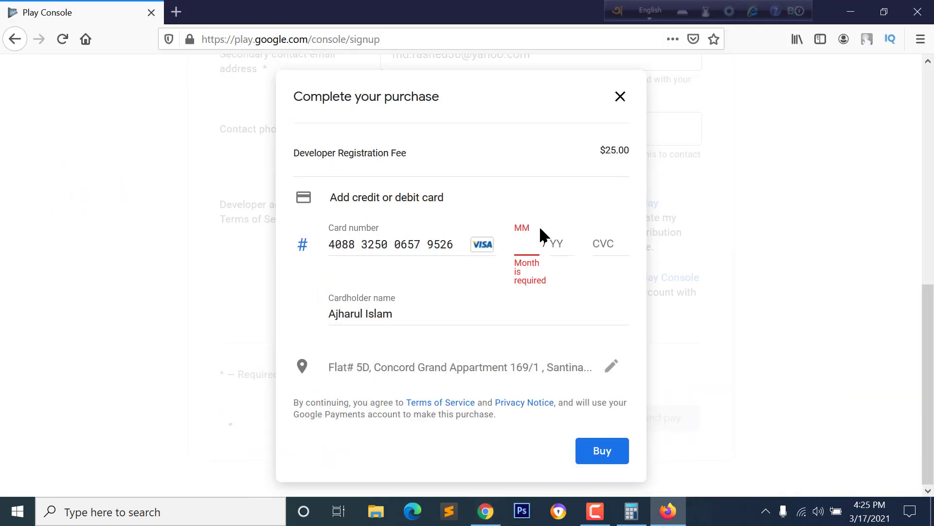
{"action": "type", "text": "0326"}
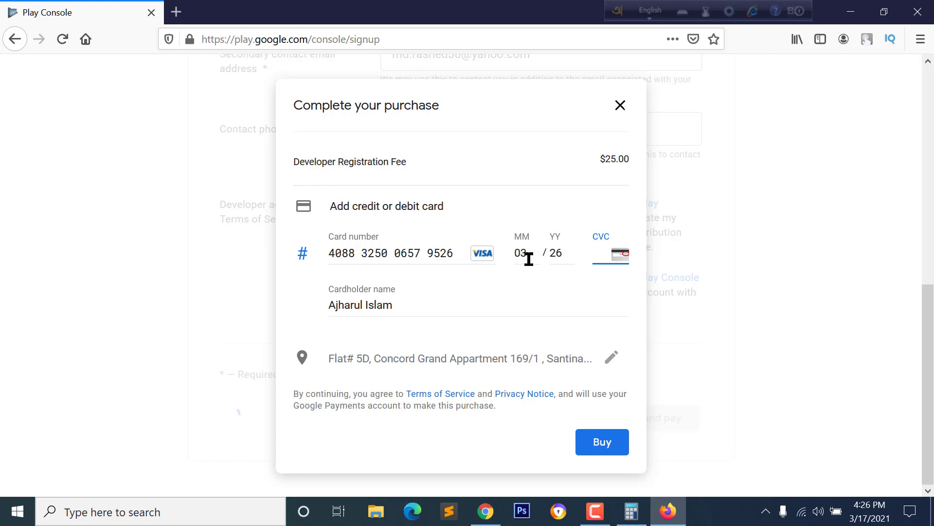
Step: Fill in the CVC read from the order page, then switch back to the card order page
{"action": "left_click", "coordinate": [558, 256]}
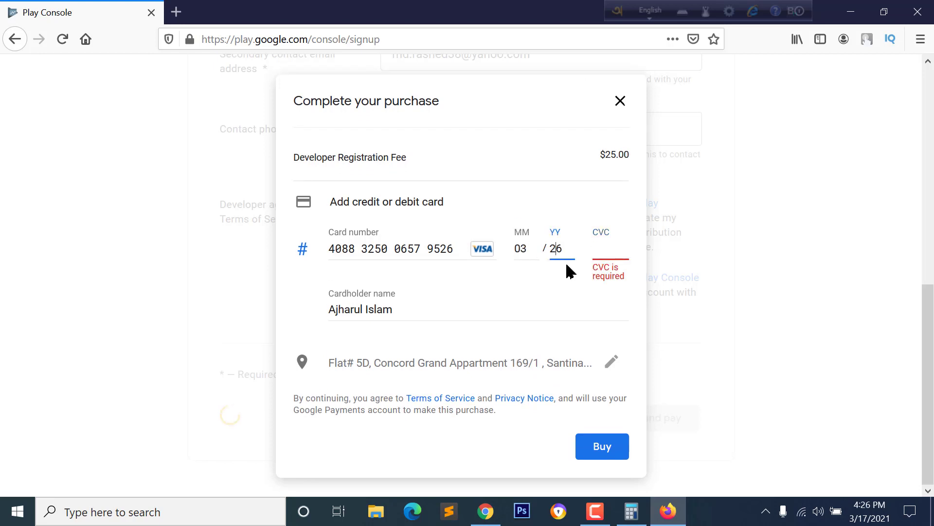
{"action": "key", "text": "alt+Tab"}
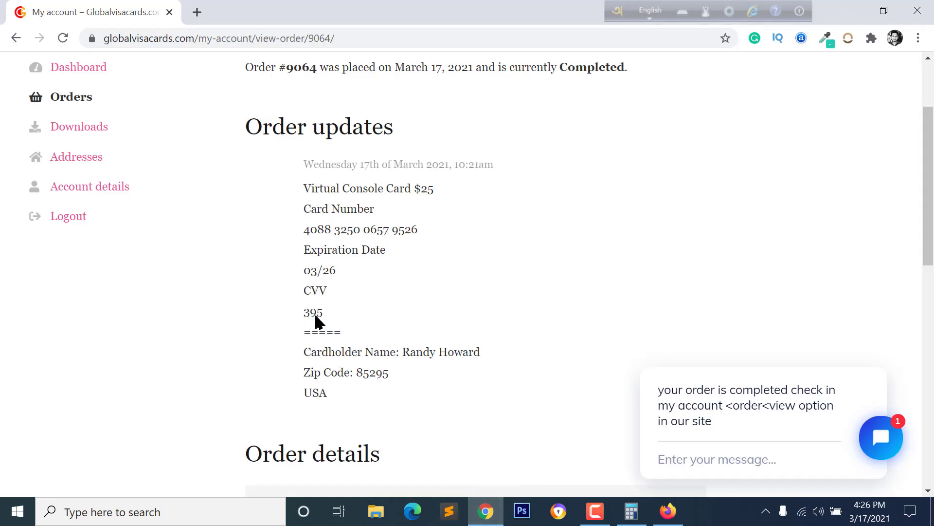
{"action": "key", "text": "alt+Tab"}
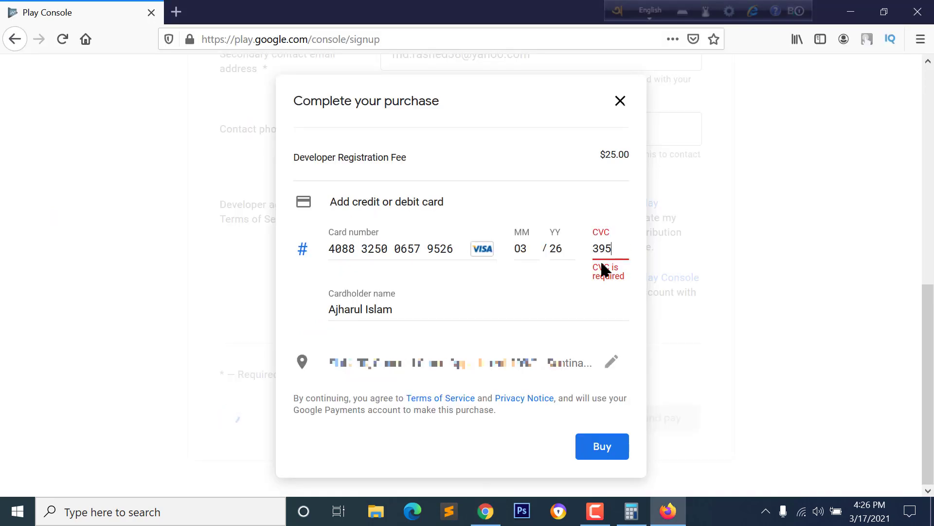
{"action": "left_click", "coordinate": [524, 296]}
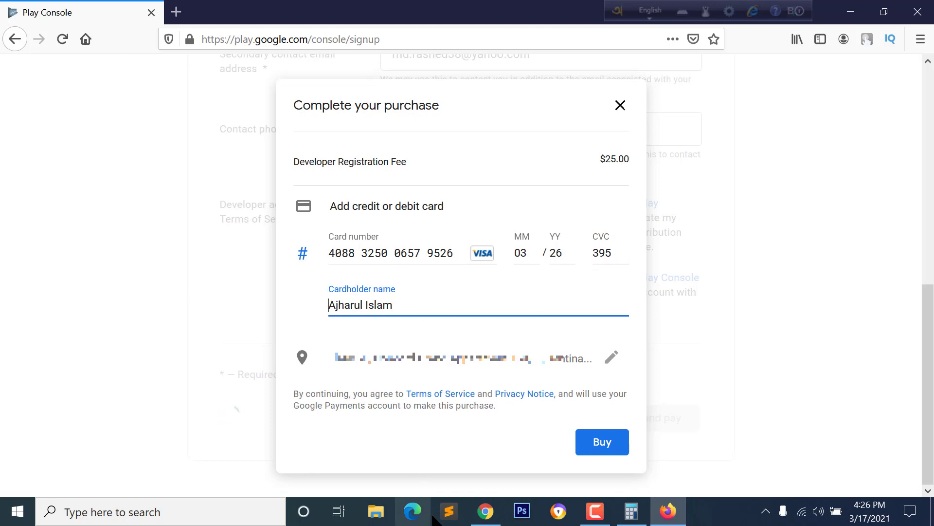
{"action": "left_click", "coordinate": [486, 511]}
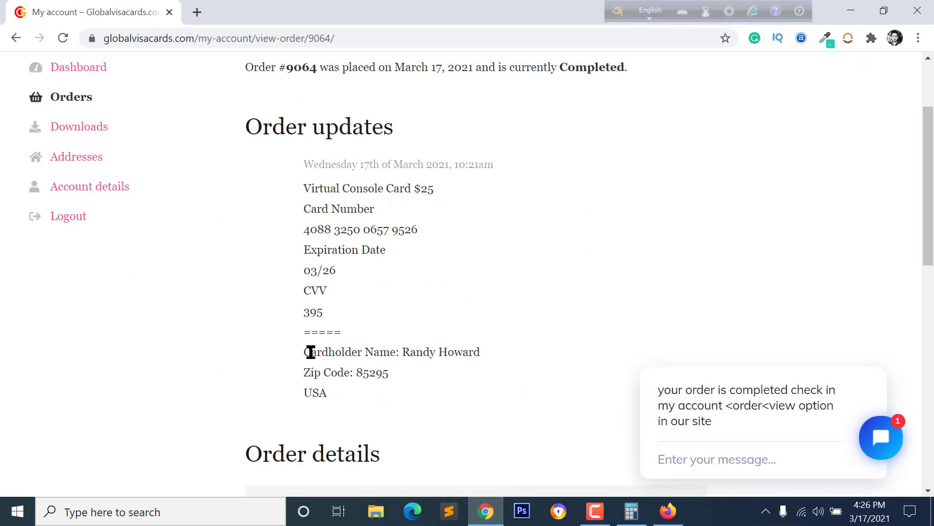
Step: Select and copy the cardholder name shown in the Order updates section
{"action": "left_click_drag", "start_coordinate": [404, 353], "coordinate": [500, 362]}
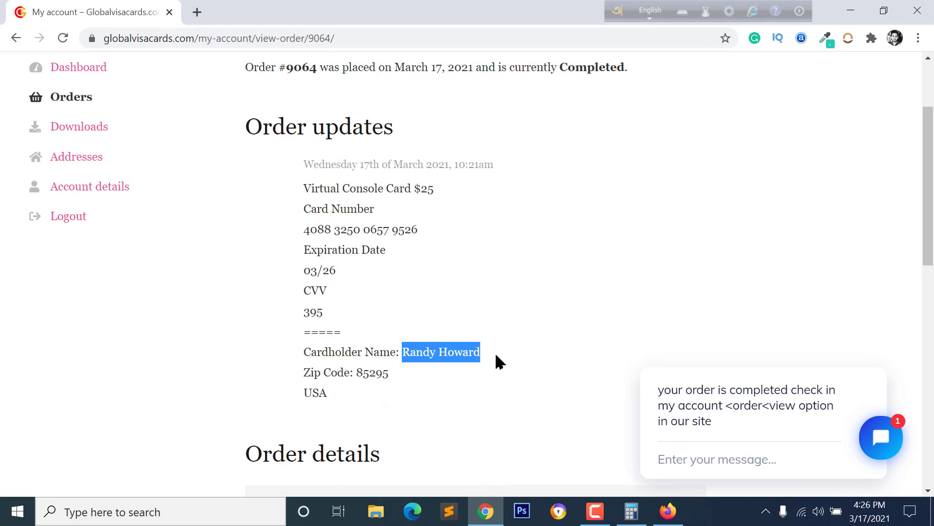
{"action": "right_click", "coordinate": [454, 352]}
{"action": "left_click", "coordinate": [464, 362]}
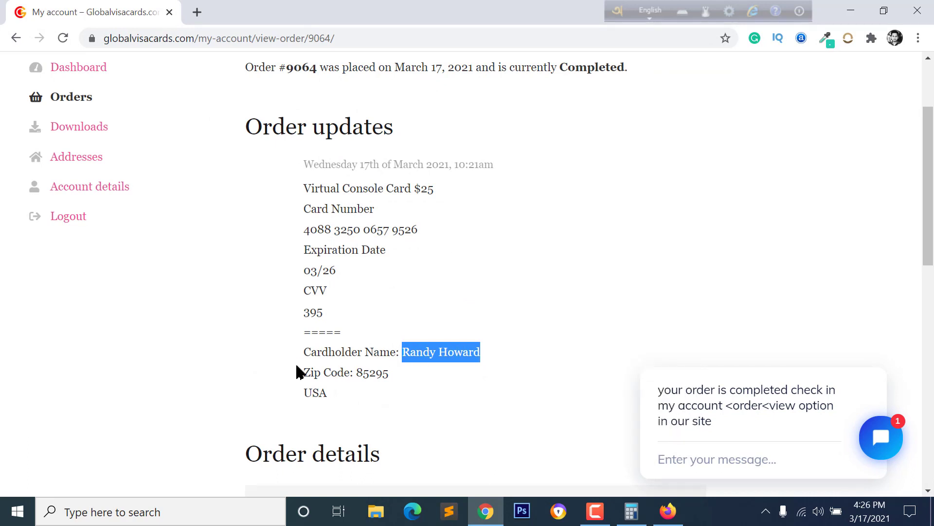
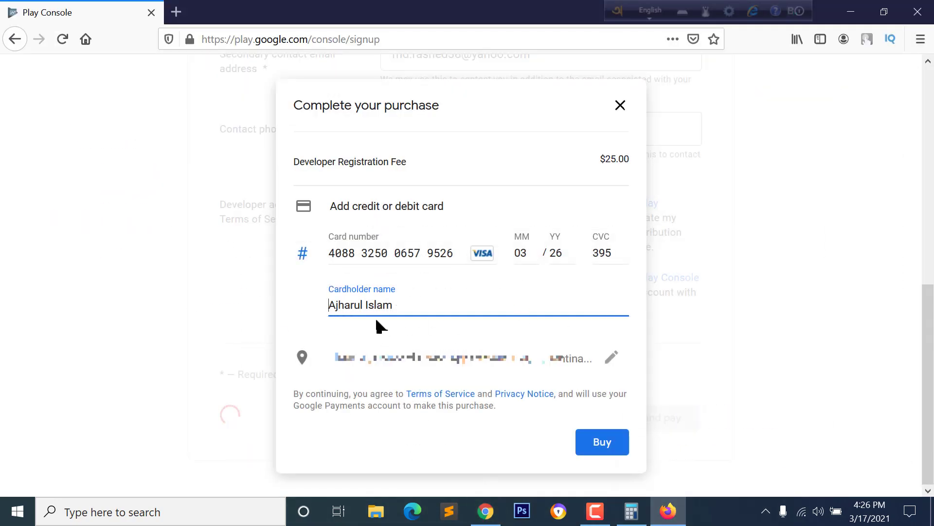
Step: Paste the copied name into the Cardholder name field and verify it against the card's order page
{"action": "triple_click", "coordinate": [382, 304]}
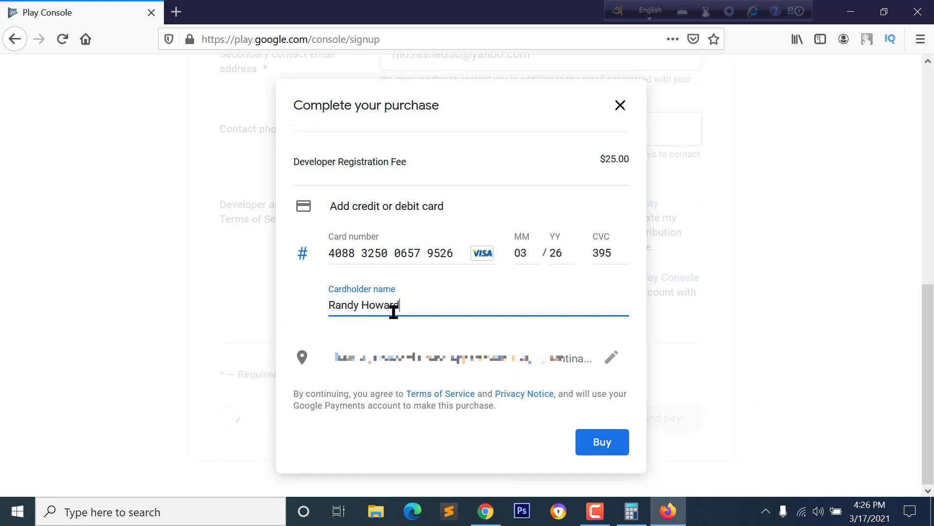
{"action": "key", "text": "alt+Tab"}
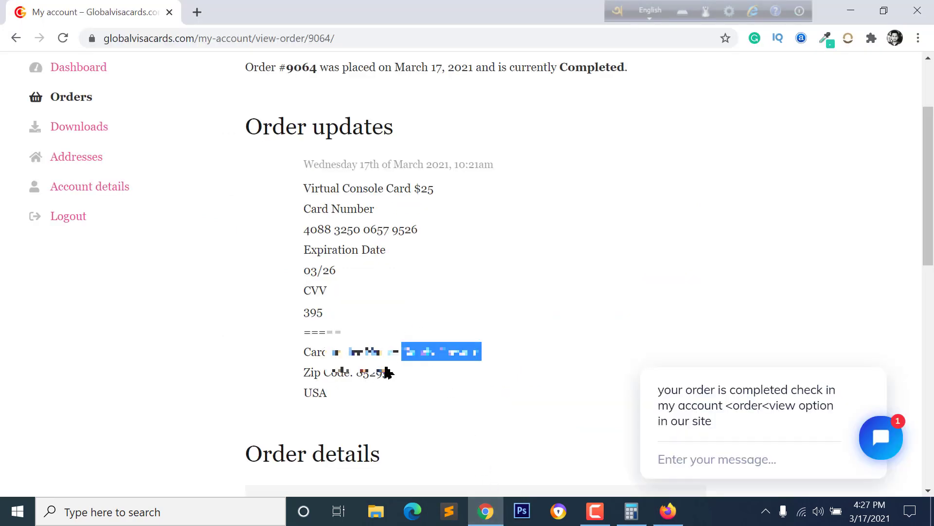
{"action": "left_click", "coordinate": [370, 369]}
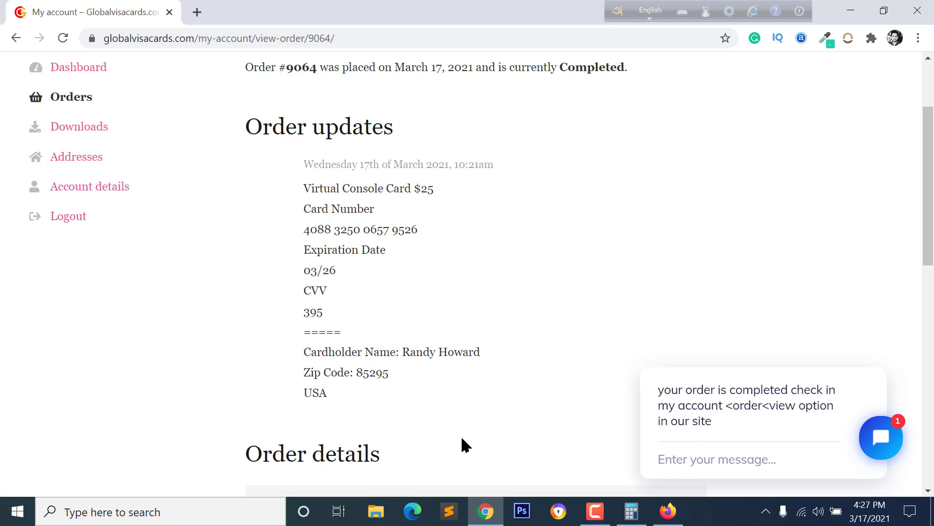
{"action": "left_click", "coordinate": [493, 514]}
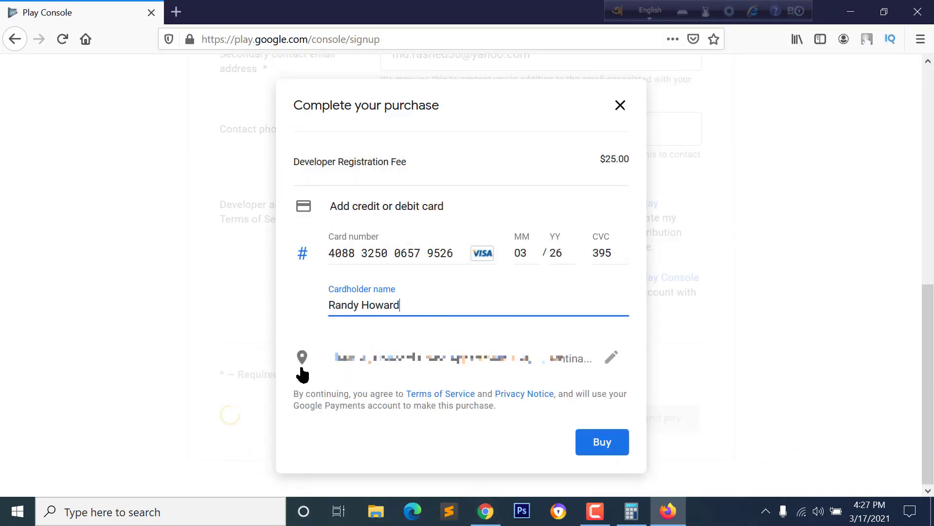
Step: Edit the billing address and pick United States (US) from the country list
{"action": "left_click", "coordinate": [613, 359]}
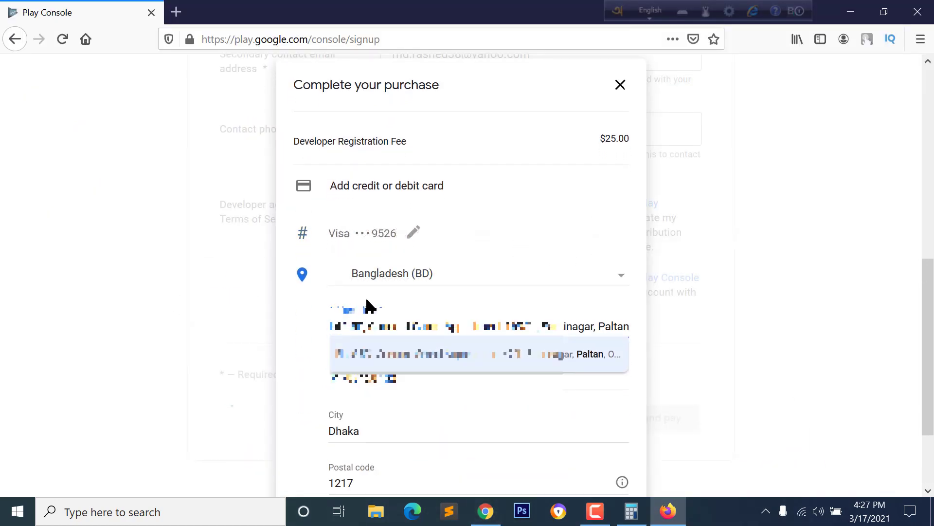
{"action": "scroll", "coordinate": [408, 300], "scroll_direction": "down", "scroll_amount": 3}
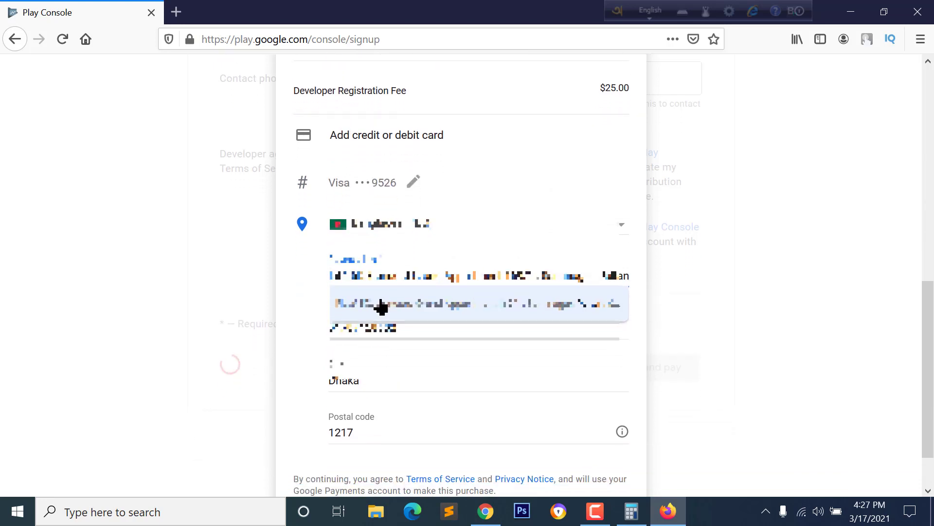
{"action": "scroll", "coordinate": [331, 249], "scroll_direction": "up", "scroll_amount": 2}
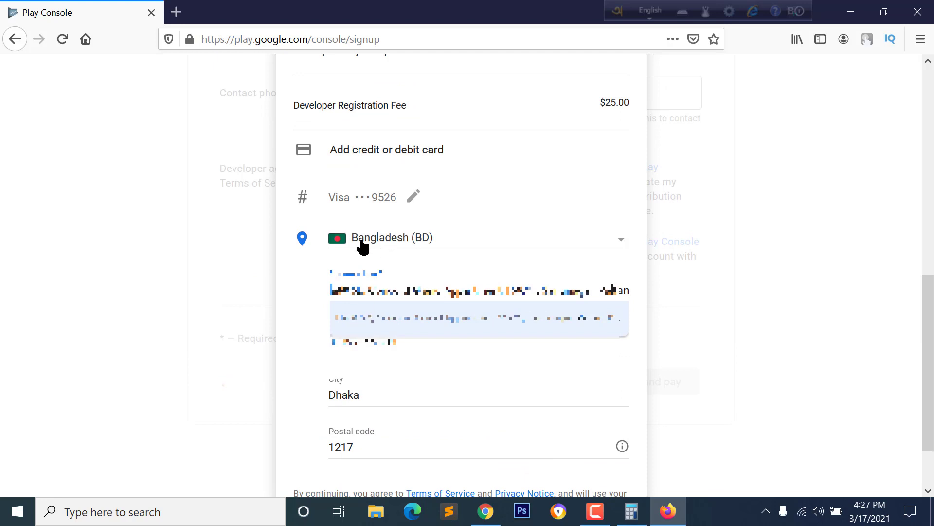
{"action": "left_click", "coordinate": [387, 242]}
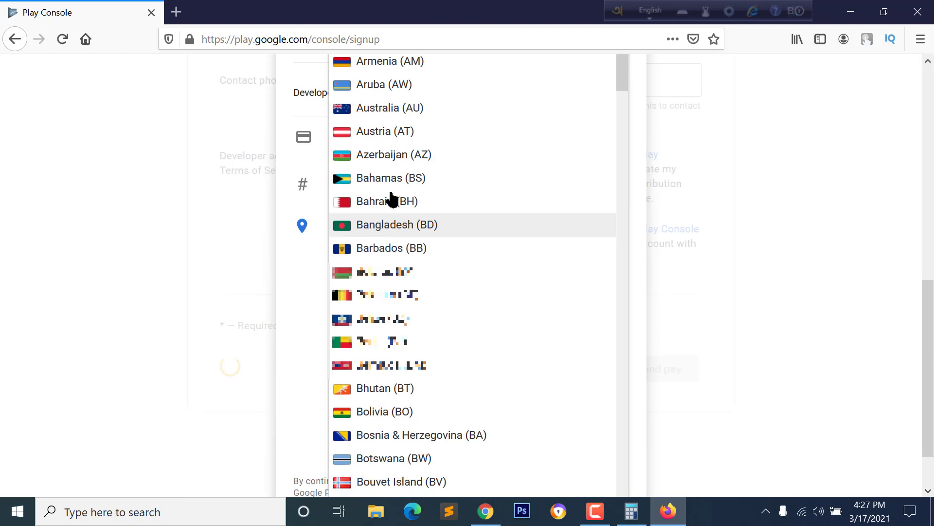
{"action": "scroll", "coordinate": [385, 161], "scroll_direction": "up", "scroll_amount": 2}
{"action": "scroll", "coordinate": [379, 340], "scroll_direction": "down", "scroll_amount": 8}
{"action": "scroll", "coordinate": [385, 429], "scroll_direction": "down", "scroll_amount": 3}
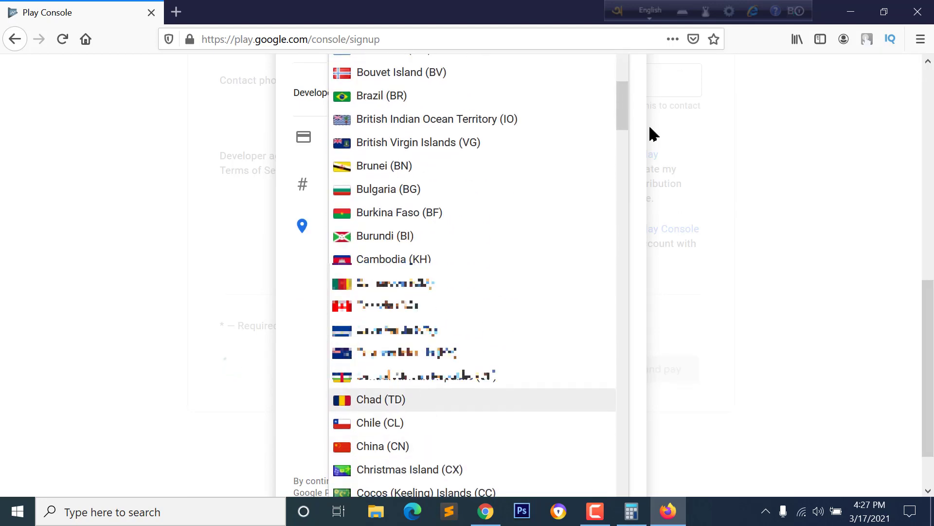
{"action": "left_click_drag", "start_coordinate": [626, 124], "coordinate": [616, 476]}
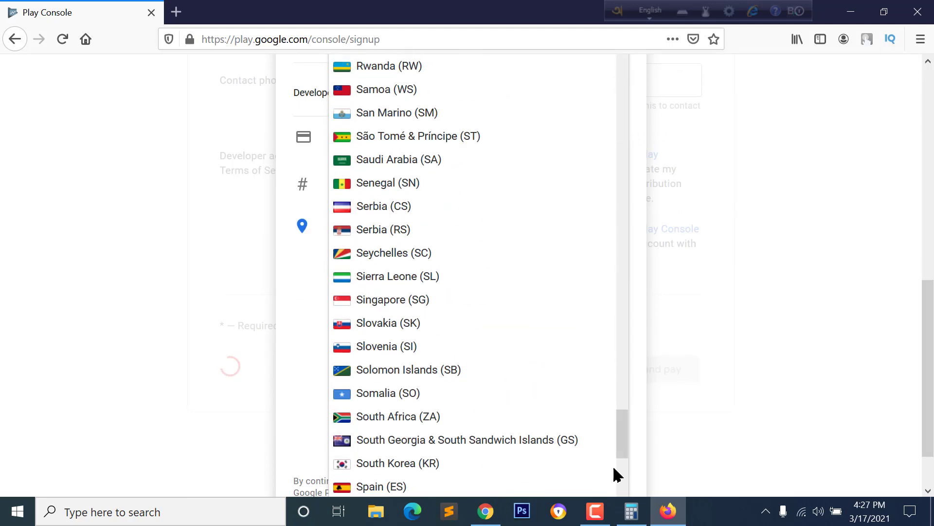
{"action": "scroll", "coordinate": [386, 369], "scroll_direction": "down", "scroll_amount": 10}
{"action": "left_click", "coordinate": [386, 369]}
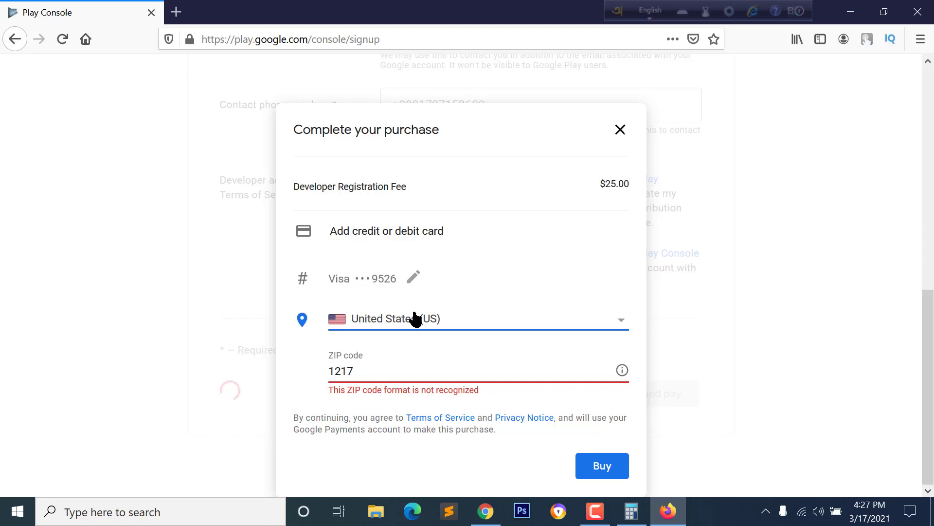
Step: Copy the ZIP code from the virtual card's order details
{"action": "left_click", "coordinate": [480, 519]}
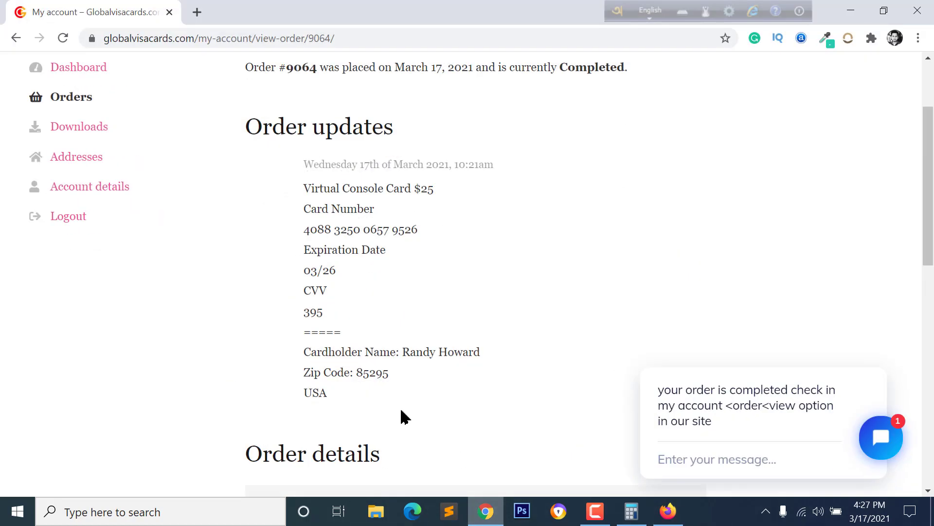
{"action": "double_click", "coordinate": [358, 373]}
{"action": "right_click", "coordinate": [369, 375]}
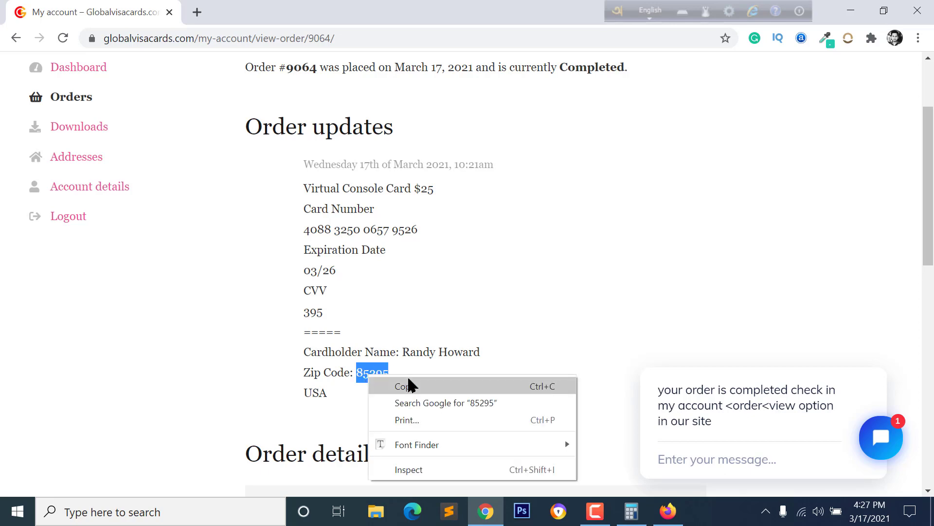
{"action": "left_click", "coordinate": [409, 386]}
Step: Paste the copied ZIP code over the rejected value in the ZIP field
{"action": "left_click", "coordinate": [485, 510]}
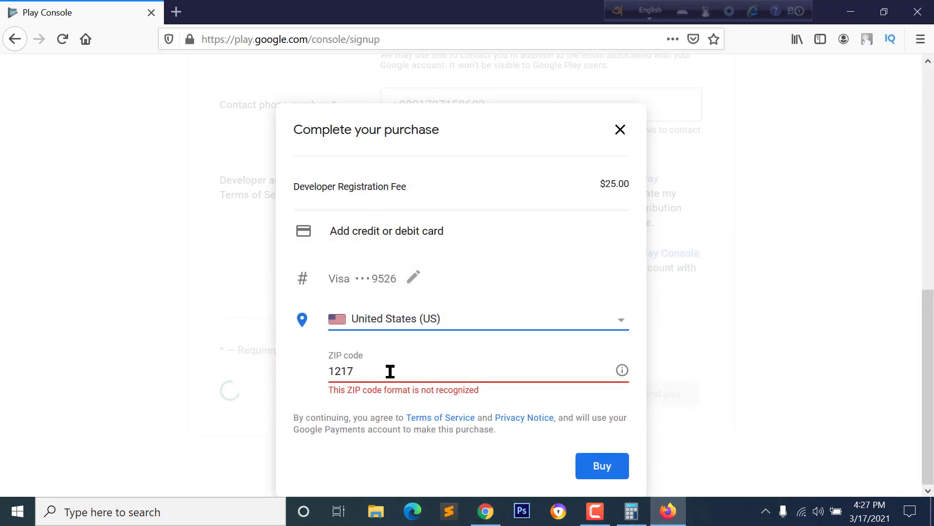
{"action": "double_click", "coordinate": [383, 373]}
{"action": "right_click", "coordinate": [384, 374]}
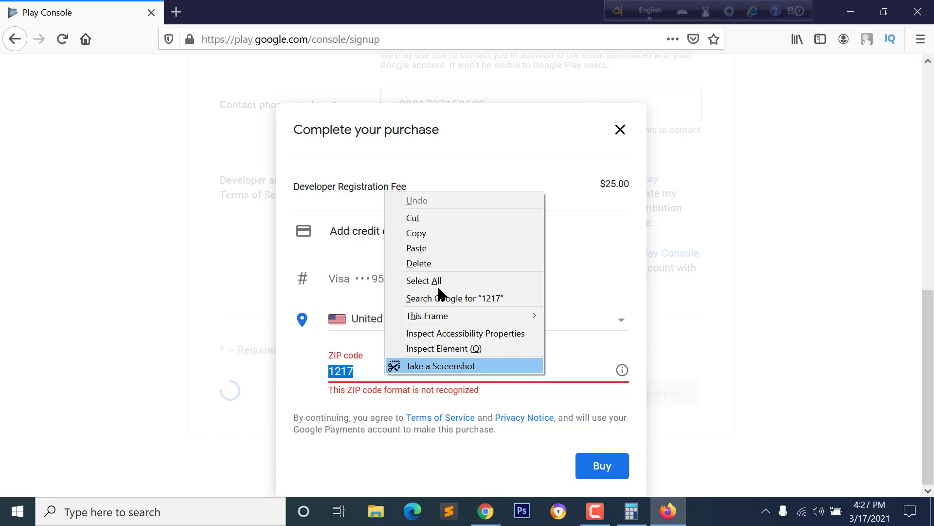
{"action": "left_click", "coordinate": [434, 249]}
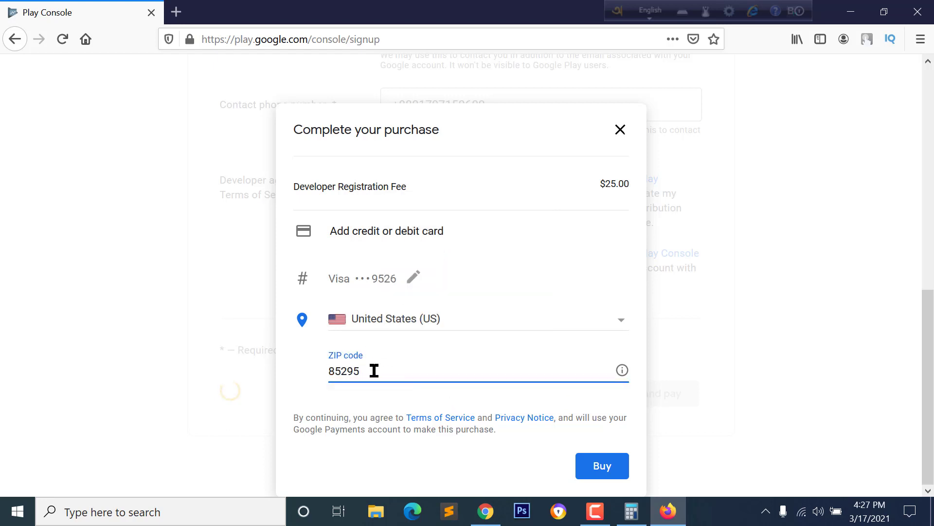
{"action": "scroll", "coordinate": [382, 341], "scroll_direction": "up", "scroll_amount": 2}
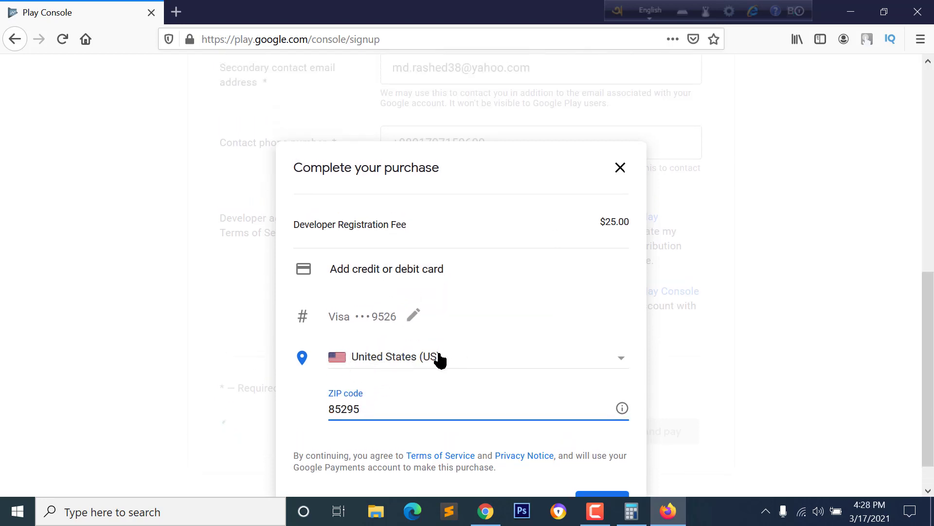
Step: Recheck the ZIP code against the order details, then return to the purchase form
{"action": "left_click", "coordinate": [485, 511]}
{"action": "scroll", "coordinate": [27, 132], "scroll_direction": "up", "scroll_amount": 3}
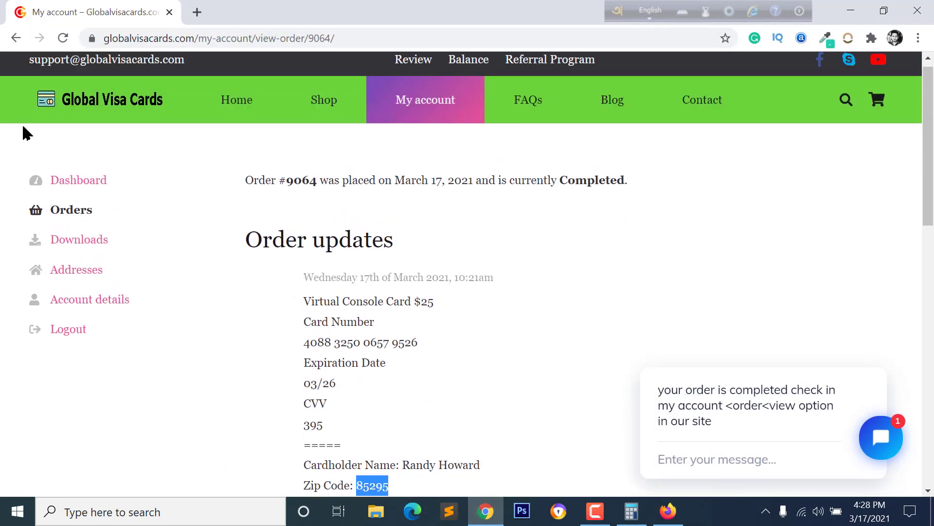
{"action": "scroll", "coordinate": [366, 292], "scroll_direction": "down", "scroll_amount": 1}
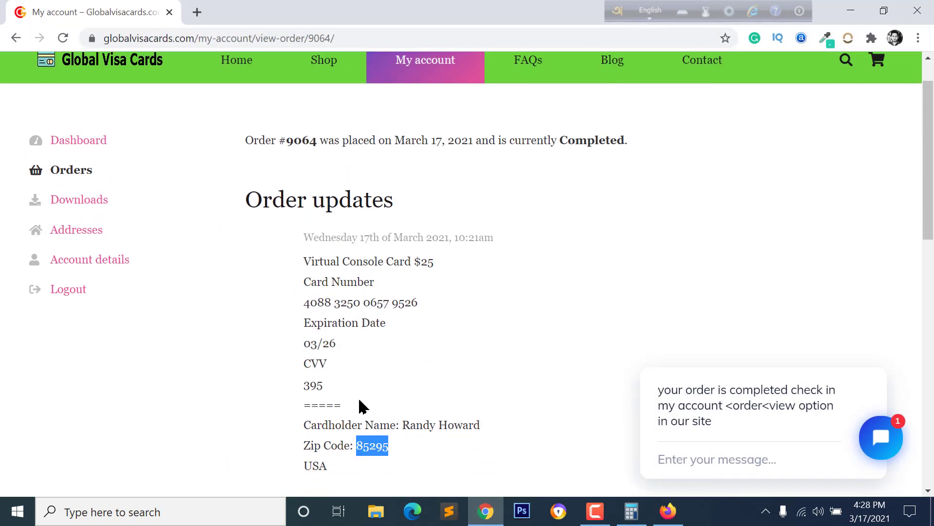
{"action": "left_click", "coordinate": [485, 511]}
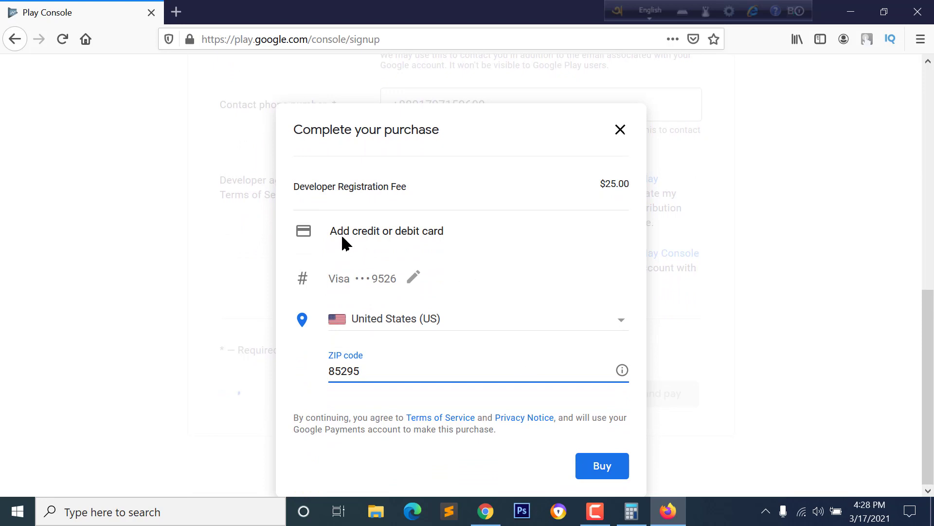
Step: Buy the $25 registration, enter Play Console, and page through the welcome tour to finish it
{"action": "left_click", "coordinate": [594, 468]}
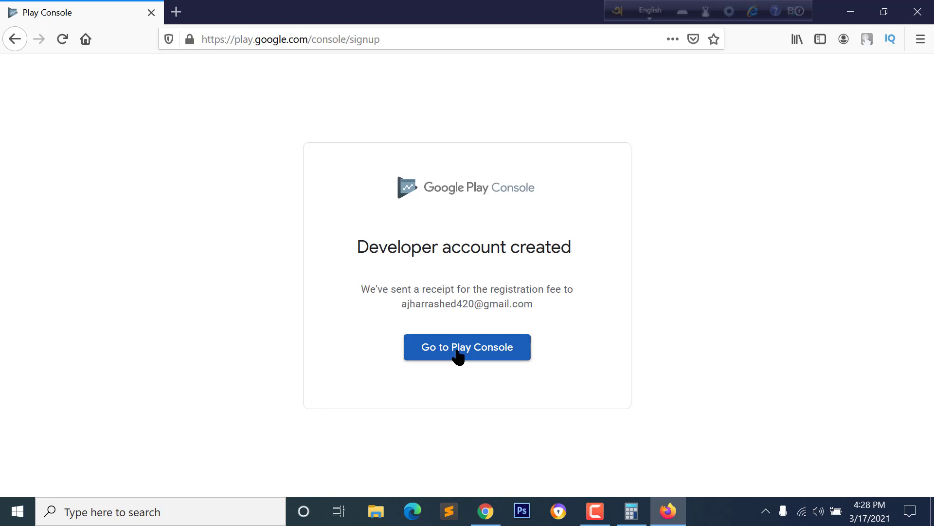
{"action": "left_click", "coordinate": [477, 353]}
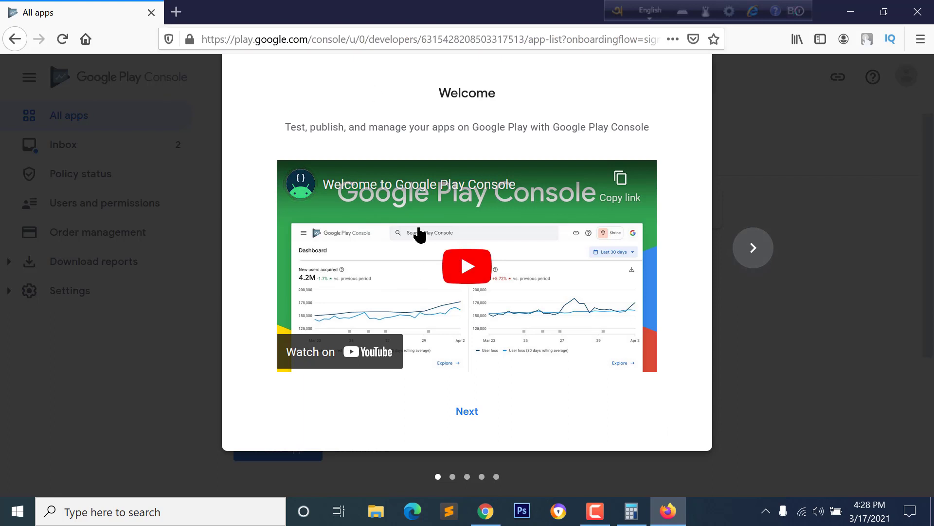
{"action": "left_click", "coordinate": [746, 263]}
{"action": "left_click", "coordinate": [749, 250]}
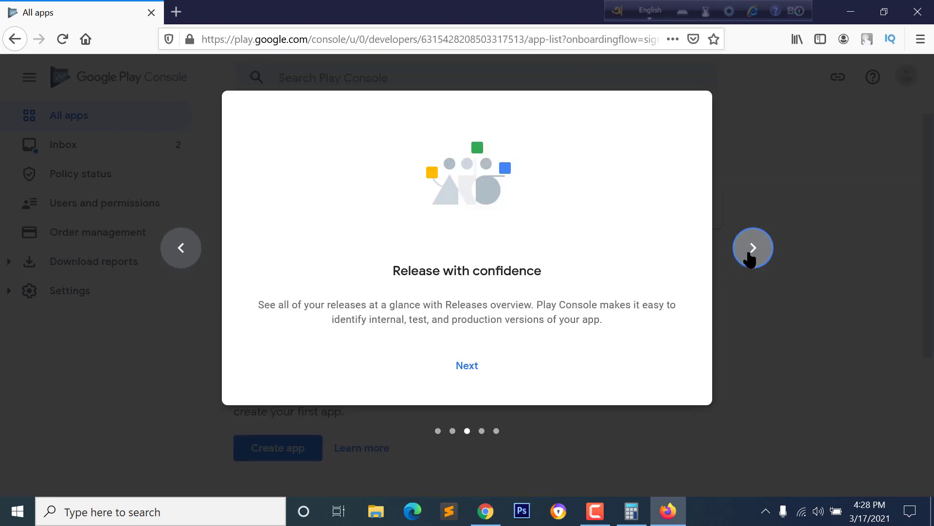
{"action": "left_click", "coordinate": [749, 249]}
{"action": "left_click", "coordinate": [753, 248]}
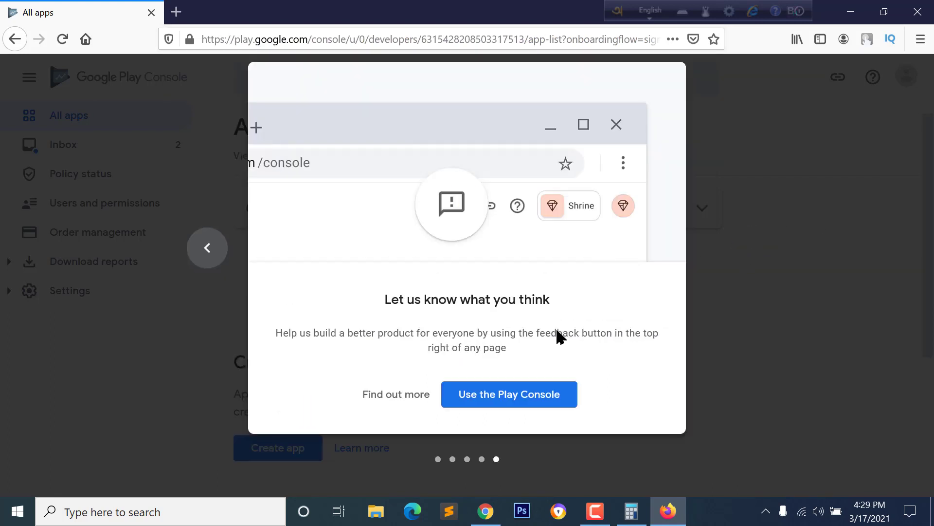
{"action": "left_click", "coordinate": [506, 401]}
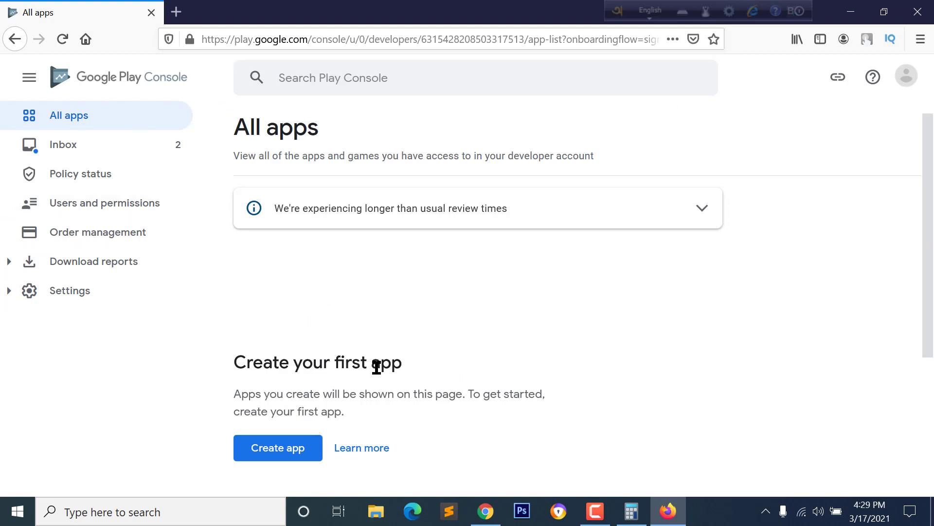
Step: Scroll down and back up through the empty All apps page
{"action": "scroll", "coordinate": [293, 399], "scroll_direction": "down", "scroll_amount": 2}
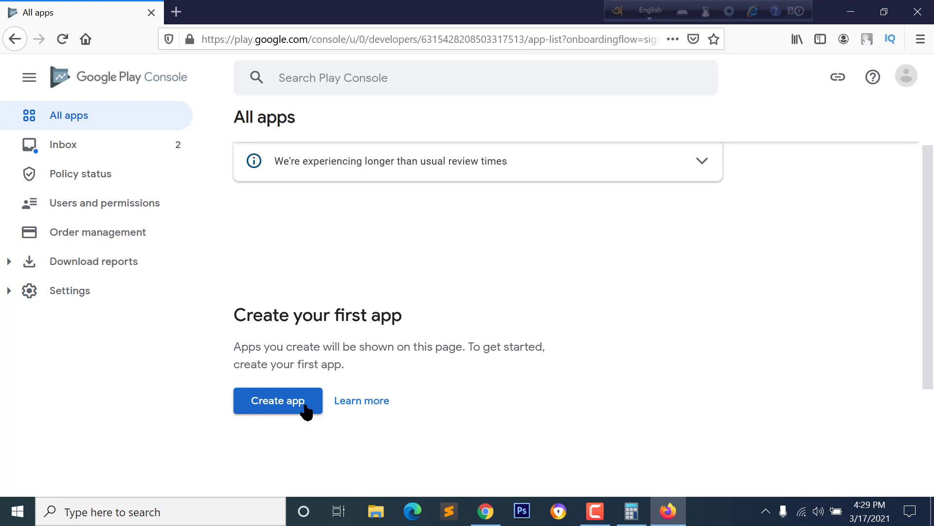
{"action": "scroll", "coordinate": [320, 409], "scroll_direction": "up", "scroll_amount": 2}
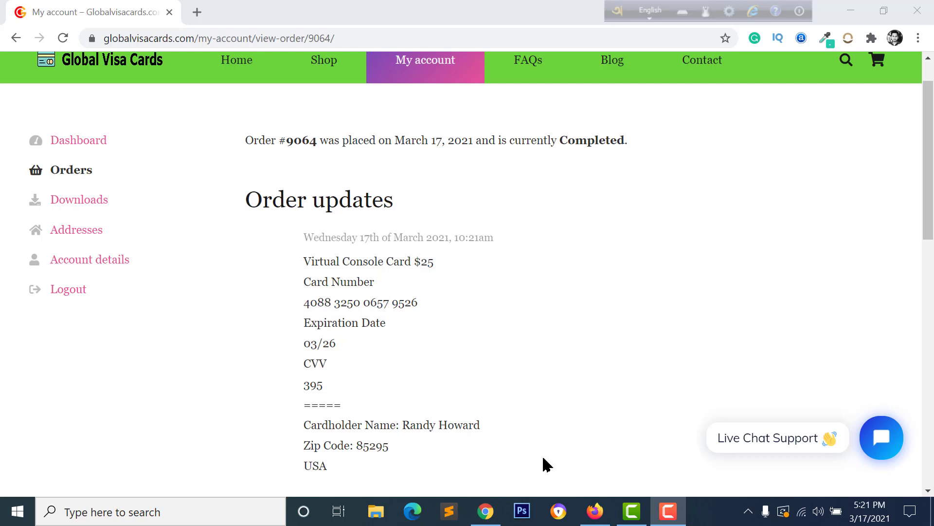
Step: Scroll up the card order page, then go back to the Play Console All apps page
{"action": "scroll", "coordinate": [543, 462], "scroll_direction": "up", "scroll_amount": 1}
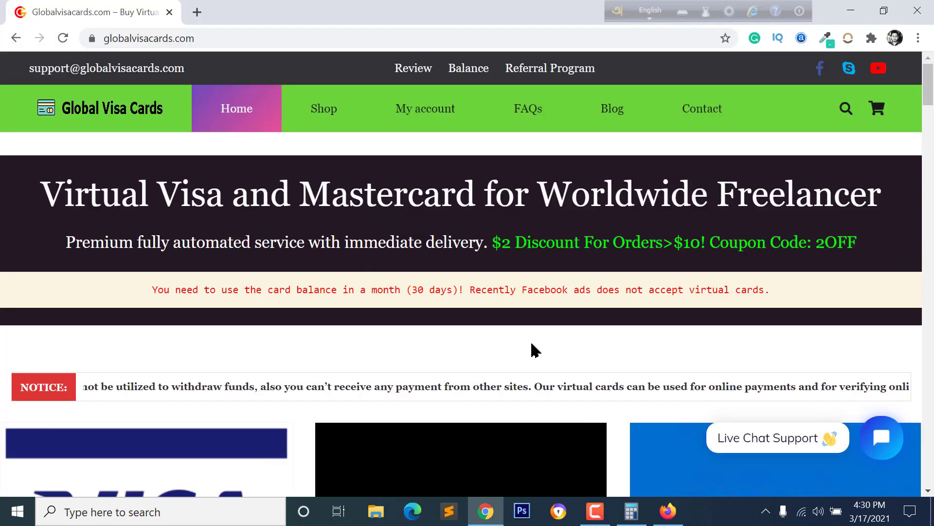
{"action": "left_click", "coordinate": [495, 519]}
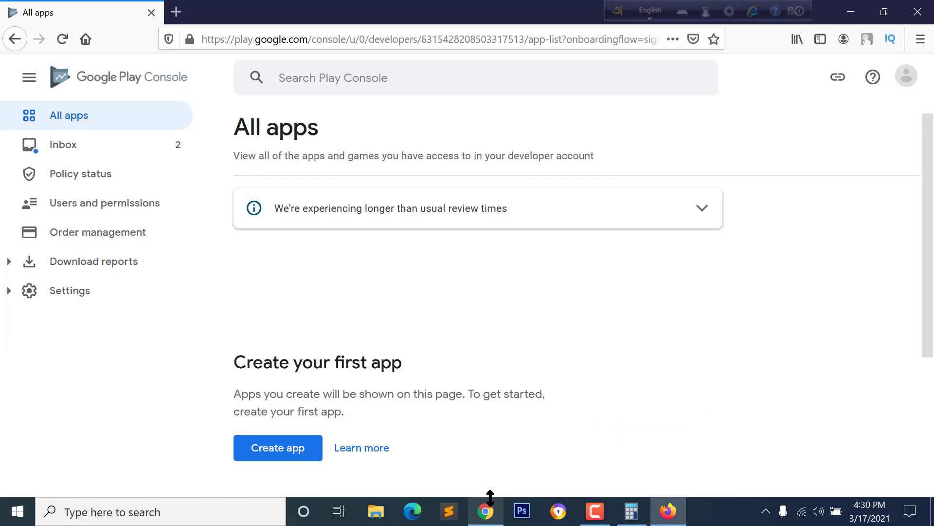